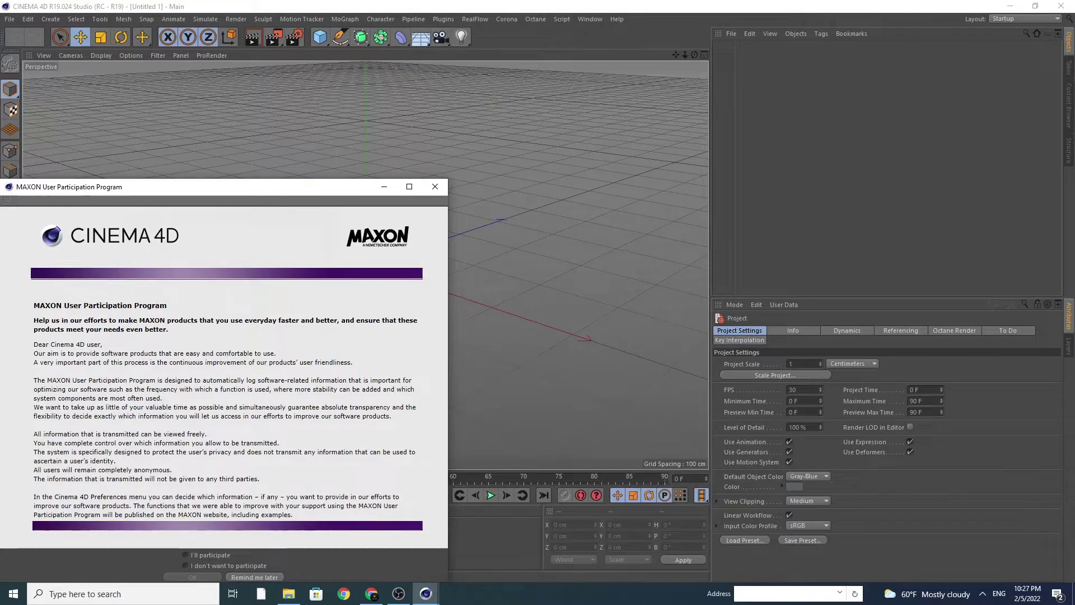
- Dismiss the user participation notice and set the render output width to 1920 pixels with a new height
{"action": "left_click", "coordinate": [435, 187]}
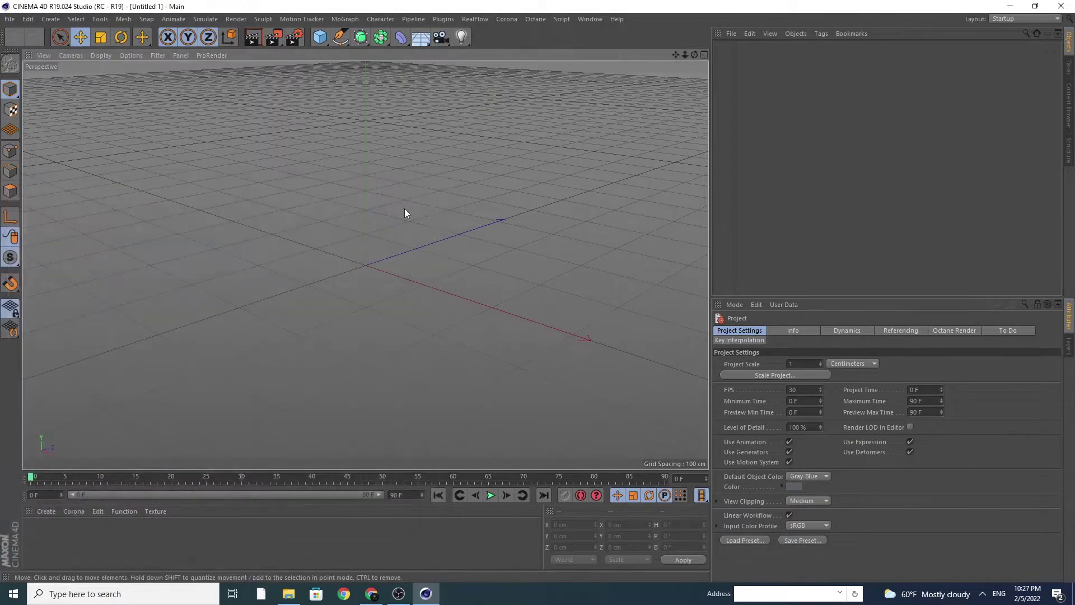
{"action": "left_click", "coordinate": [292, 38]}
{"action": "left_click", "coordinate": [268, 58]}
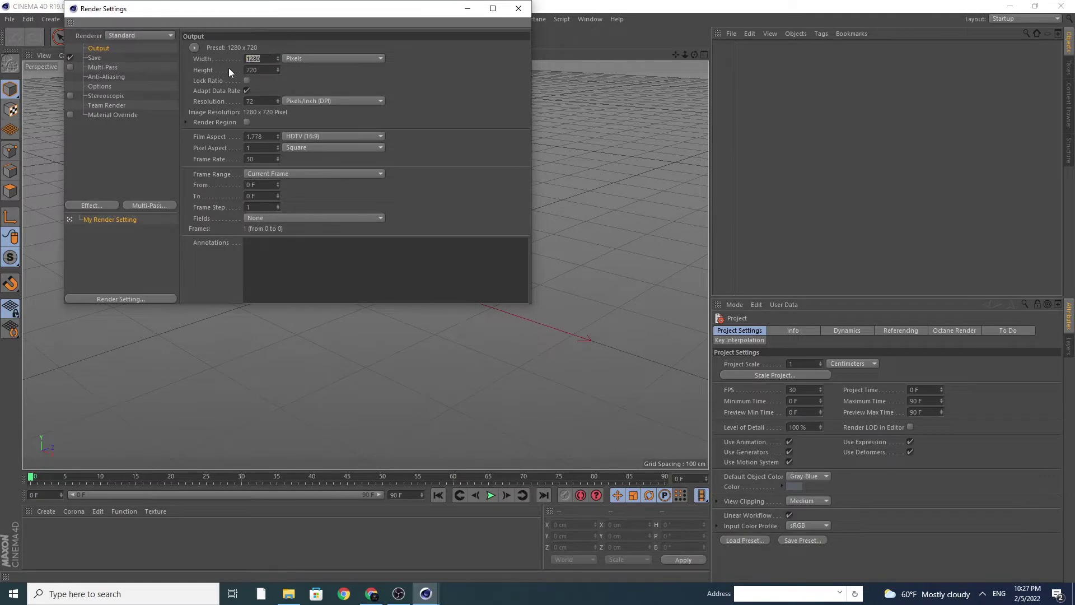
{"action": "type", "text": "1920"}
{"action": "key", "text": "Tab"}
{"action": "type", "text": "108"}
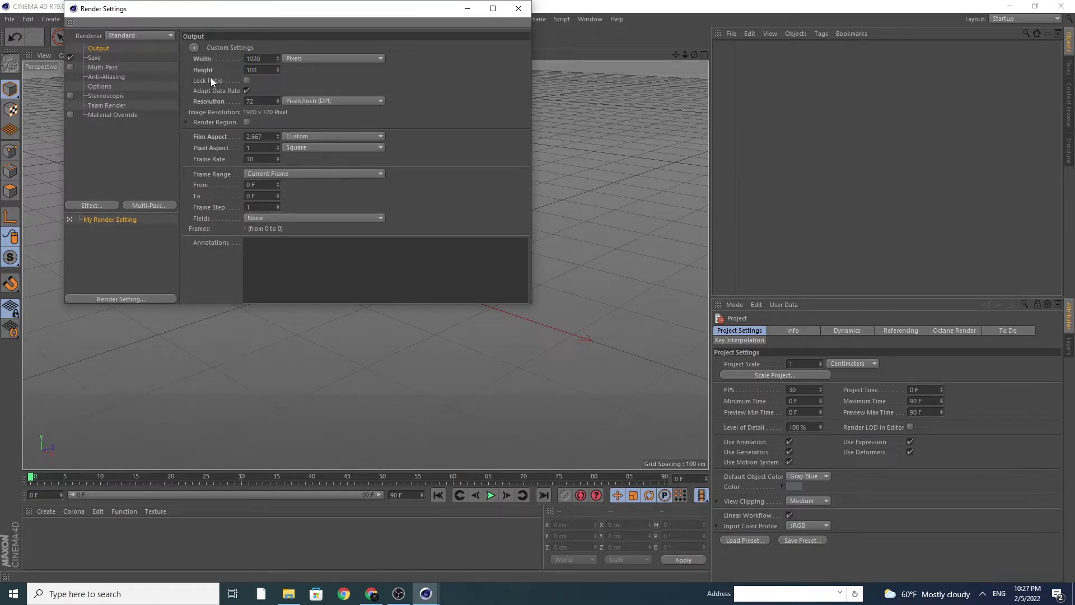
{"action": "left_click", "coordinate": [443, 132]}
{"action": "left_click", "coordinate": [518, 8]}
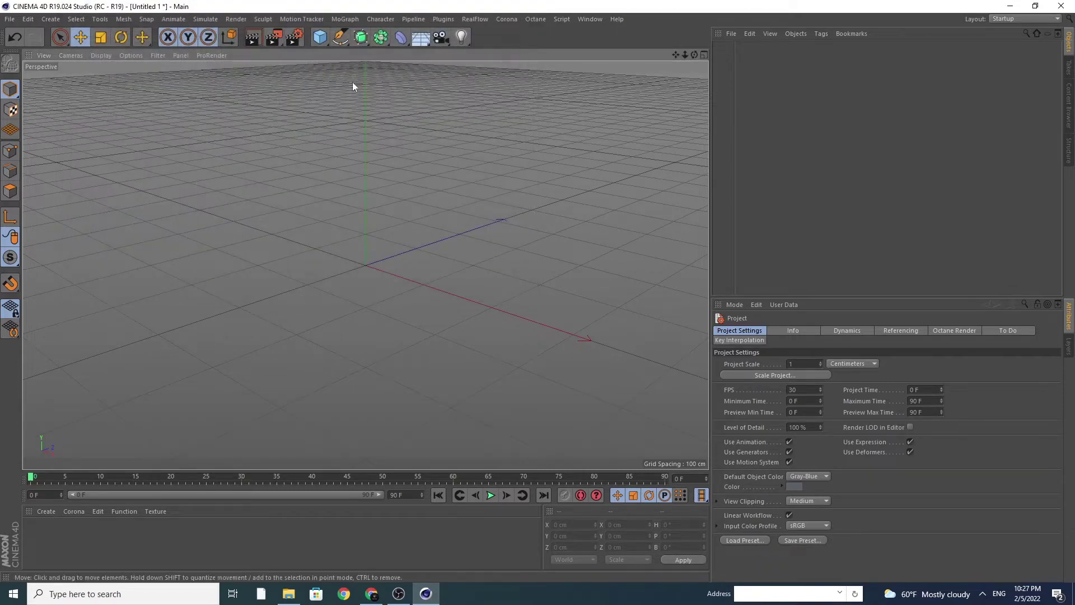
- Add a particle emitter to the scene and set its pitch rotation to -90°
{"action": "left_click", "coordinate": [215, 20]}
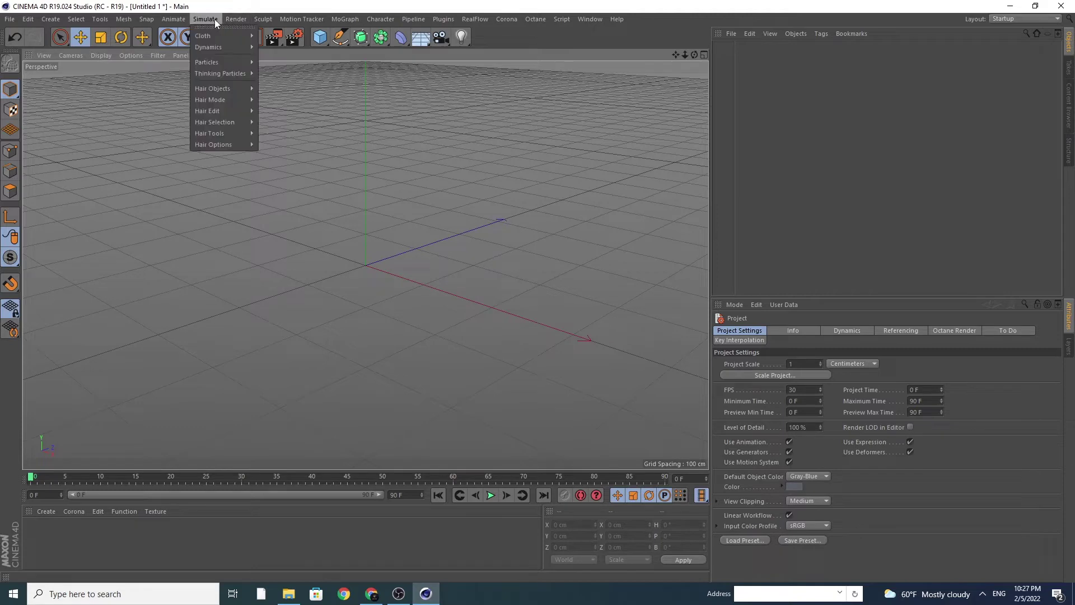
{"action": "mouse_move", "coordinate": [231, 48]}
{"action": "left_click", "coordinate": [277, 65]}
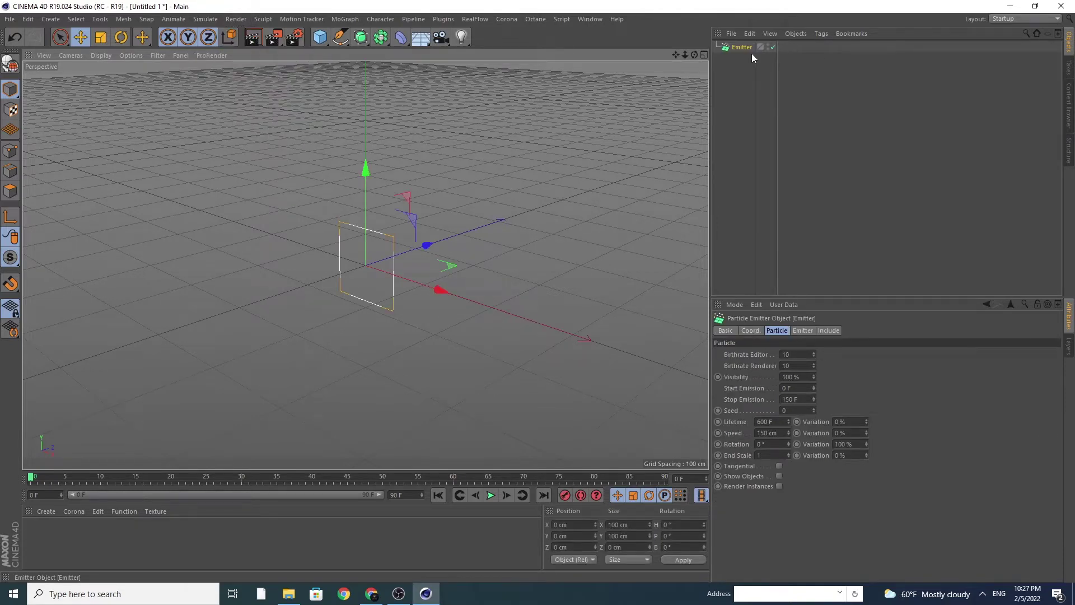
{"action": "left_click", "coordinate": [119, 38]}
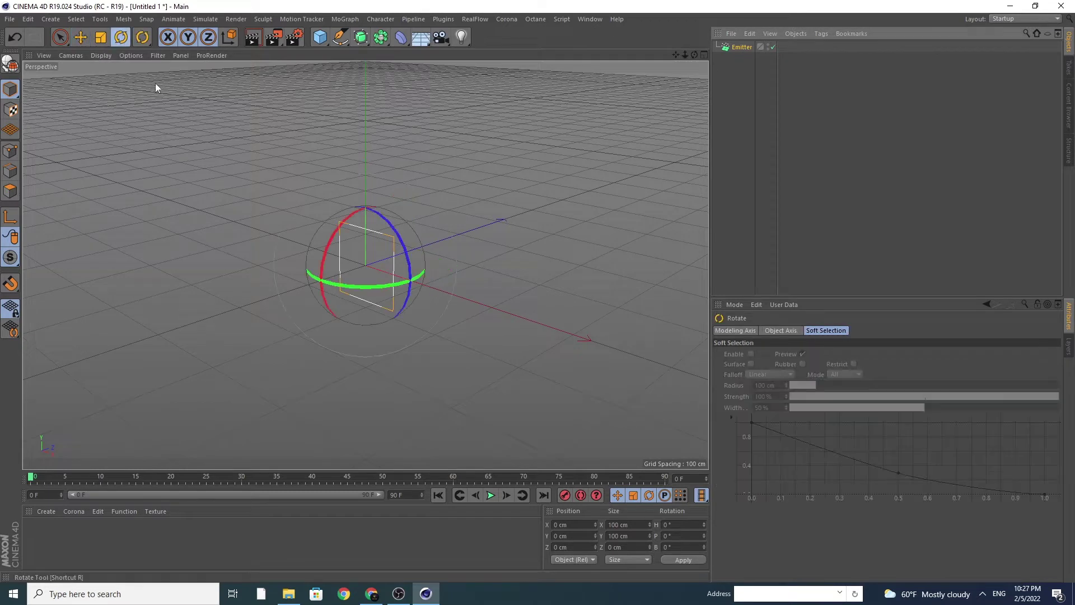
{"action": "left_click_drag", "start_coordinate": [334, 254], "coordinate": [330, 237]}
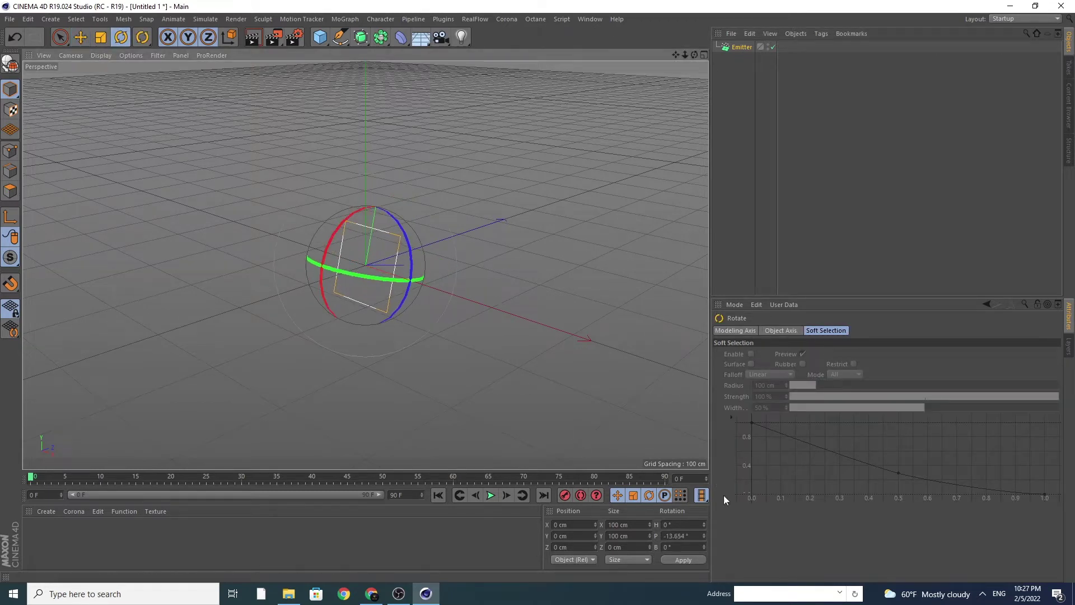
{"action": "left_click_drag", "start_coordinate": [690, 537], "coordinate": [669, 538]}
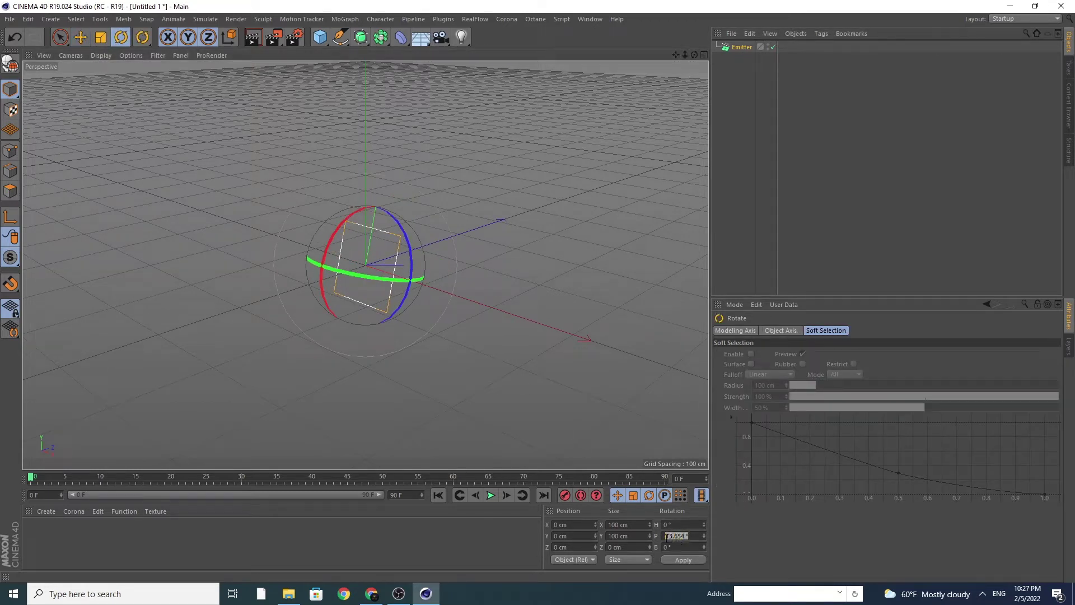
{"action": "left_click", "coordinate": [690, 559]}
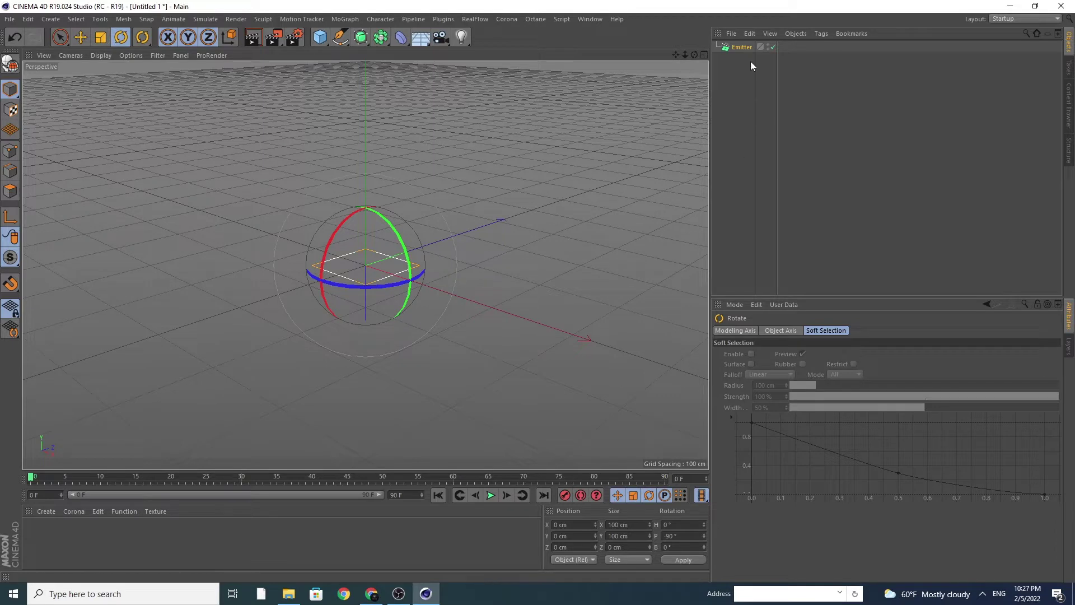
- Set the emitter's X-Size and Y-Size to 800 cm each
{"action": "left_click", "coordinate": [744, 48]}
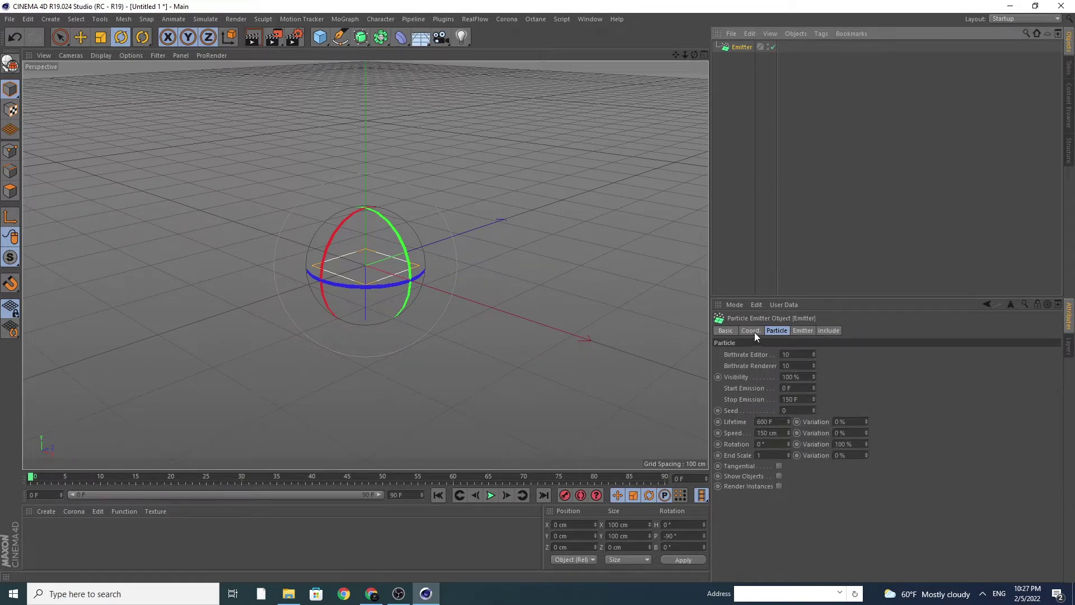
{"action": "left_click", "coordinate": [803, 330]}
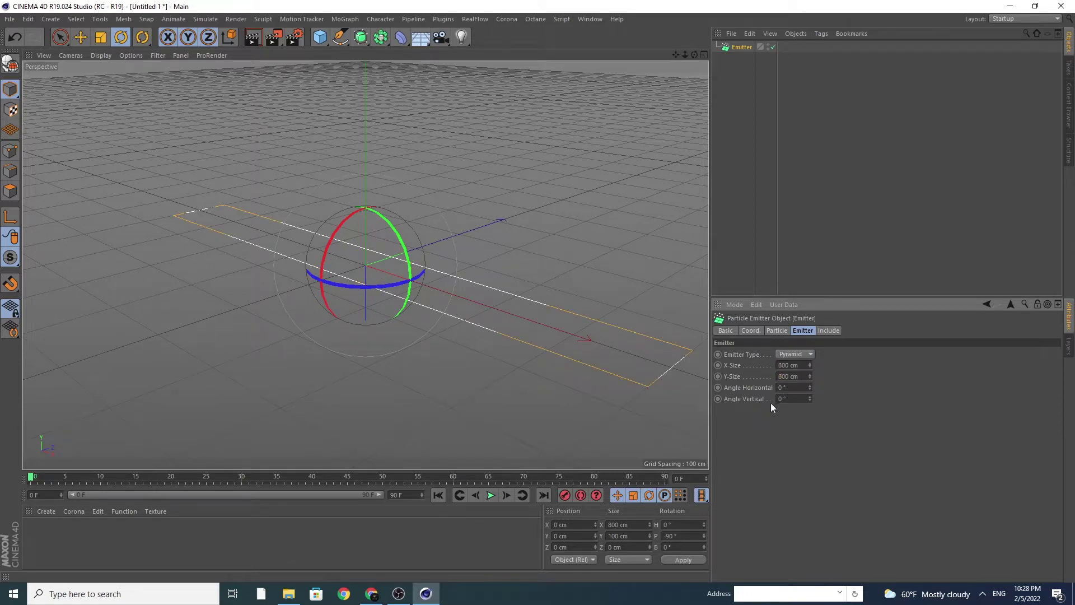
{"action": "key", "text": "Return"}
- Rotate the emitter around its vertical axis and set its bank rotation to -45°
{"action": "left_click", "coordinate": [80, 40]}
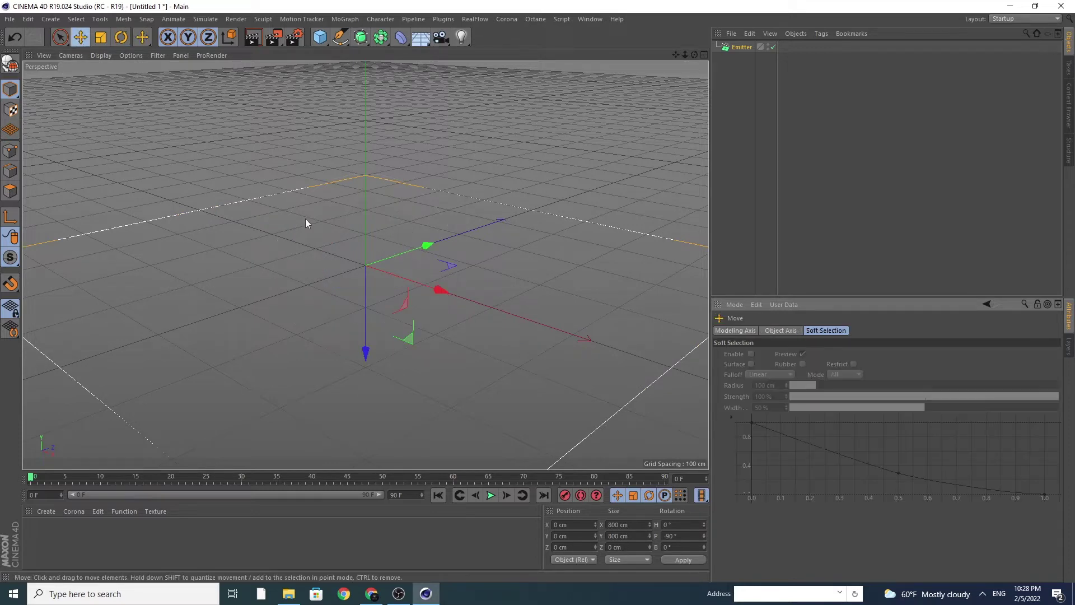
{"action": "left_click", "coordinate": [121, 38]}
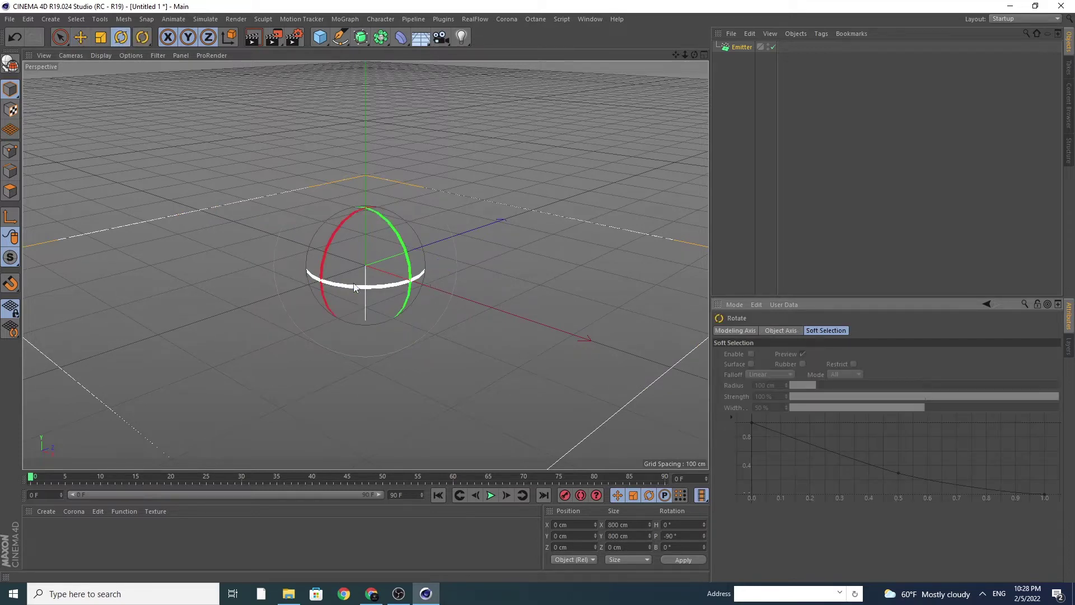
{"action": "left_click_drag", "start_coordinate": [356, 285], "coordinate": [390, 279]}
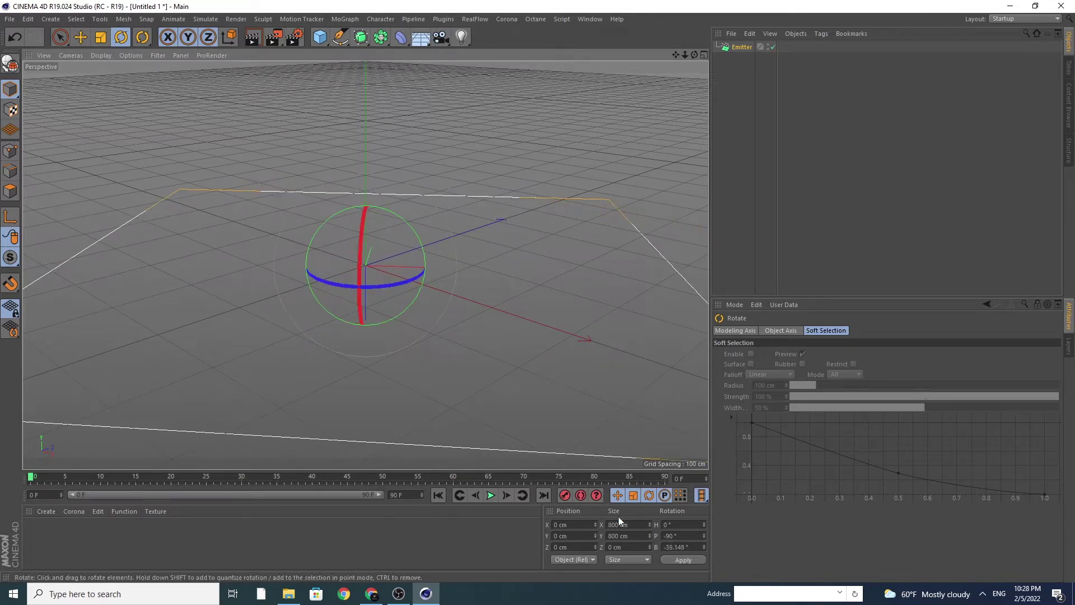
{"action": "double_click", "coordinate": [679, 547]}
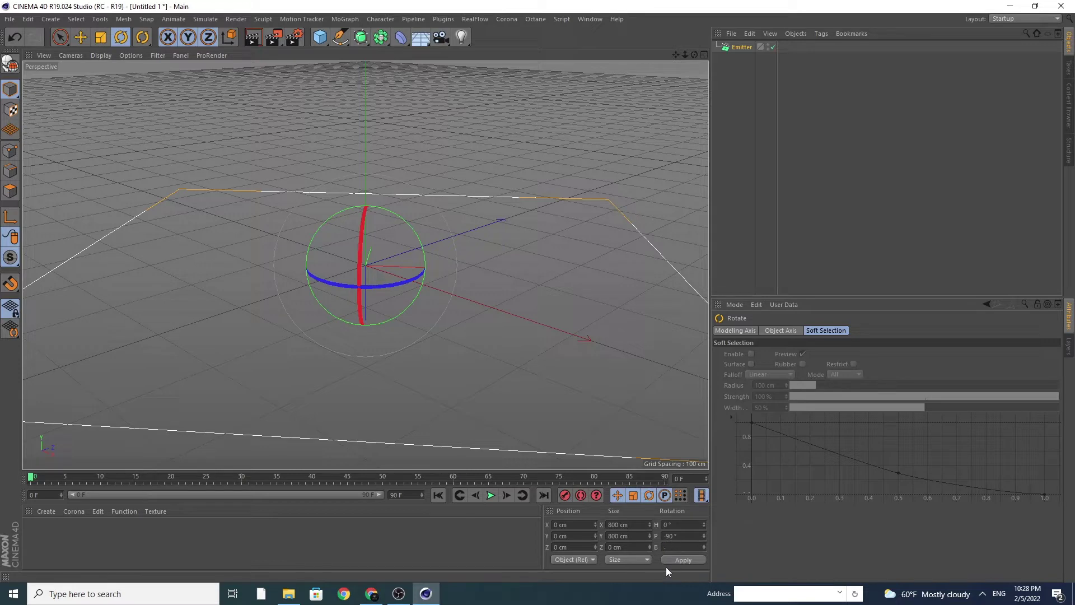
{"action": "left_click", "coordinate": [683, 559]}
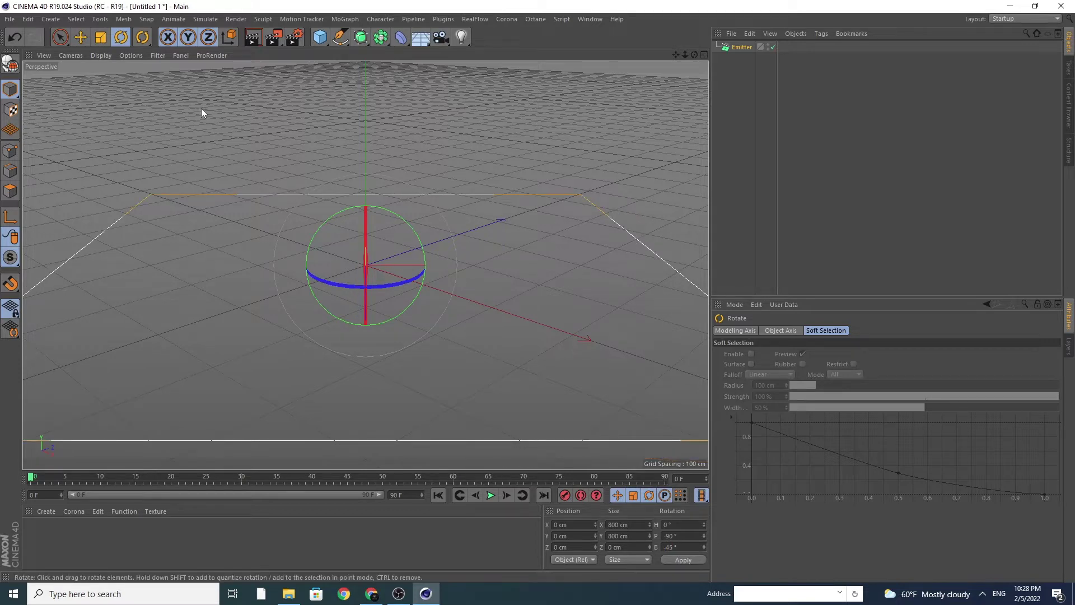
- Raise the emitter to a Y position of about 281 cm and add a camera to the scene
{"action": "left_click", "coordinate": [82, 38]}
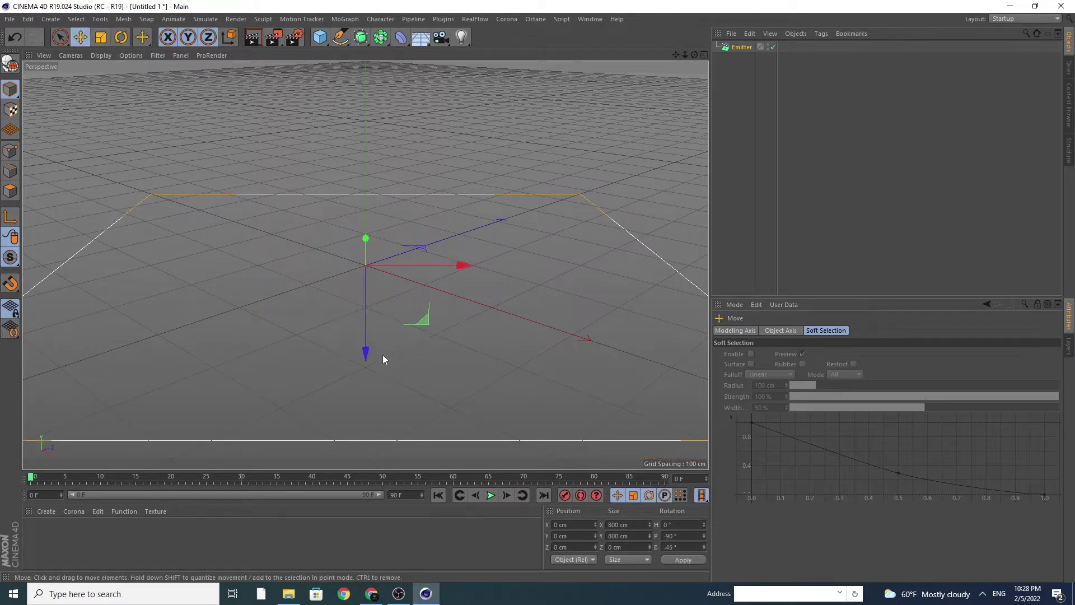
{"action": "left_click_drag", "start_coordinate": [368, 354], "coordinate": [355, 134]}
{"action": "left_click", "coordinate": [440, 39]}
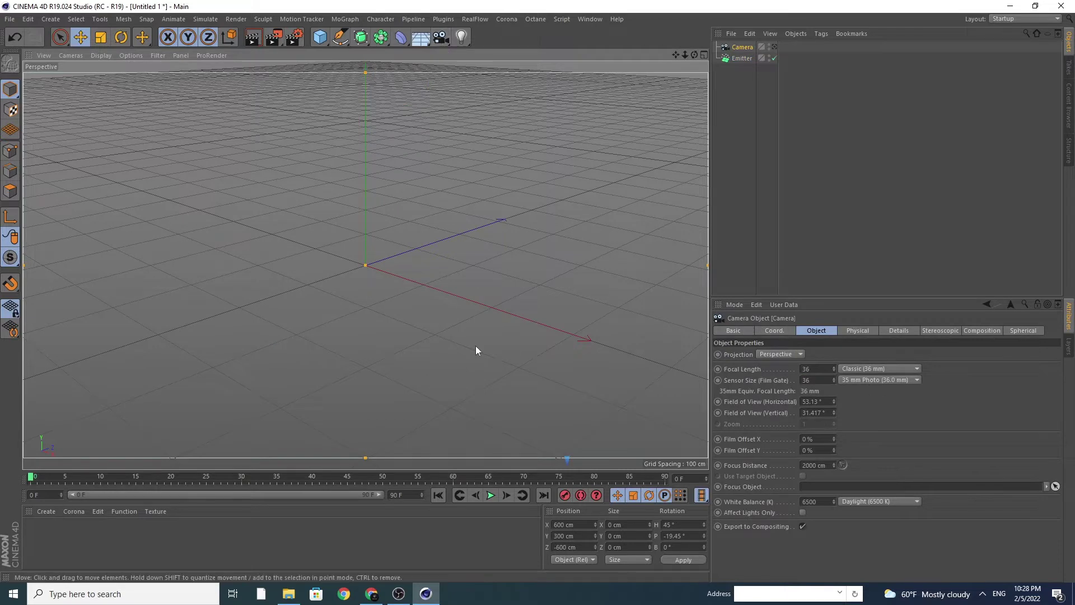
- Extend the timeline and its preview range to 1000 frames and play the particle animation from the start
{"action": "left_click", "coordinate": [491, 497]}
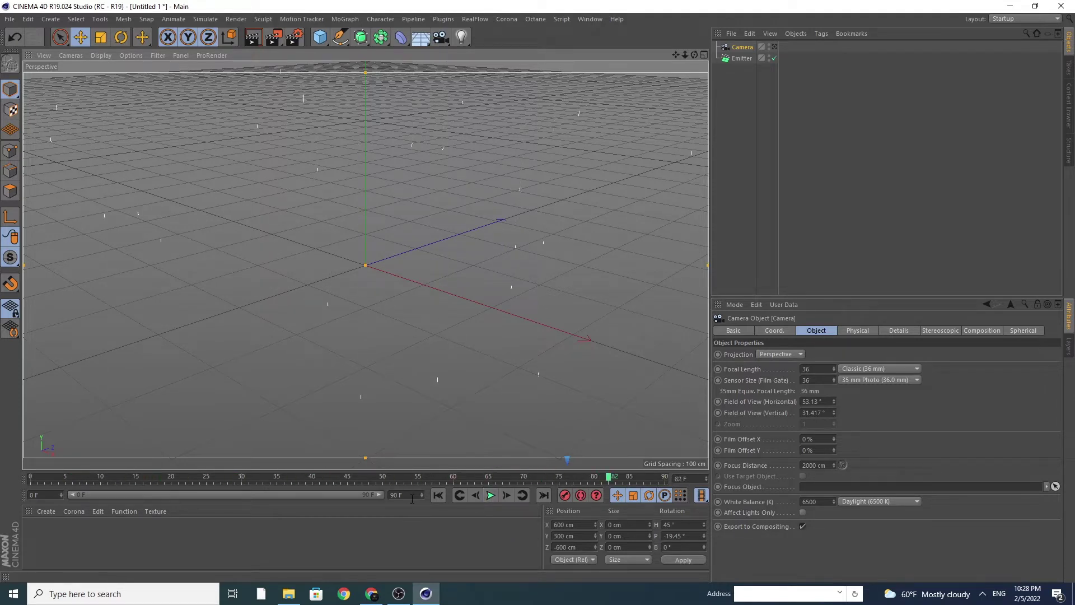
{"action": "left_click_drag", "start_coordinate": [405, 496], "coordinate": [378, 498]}
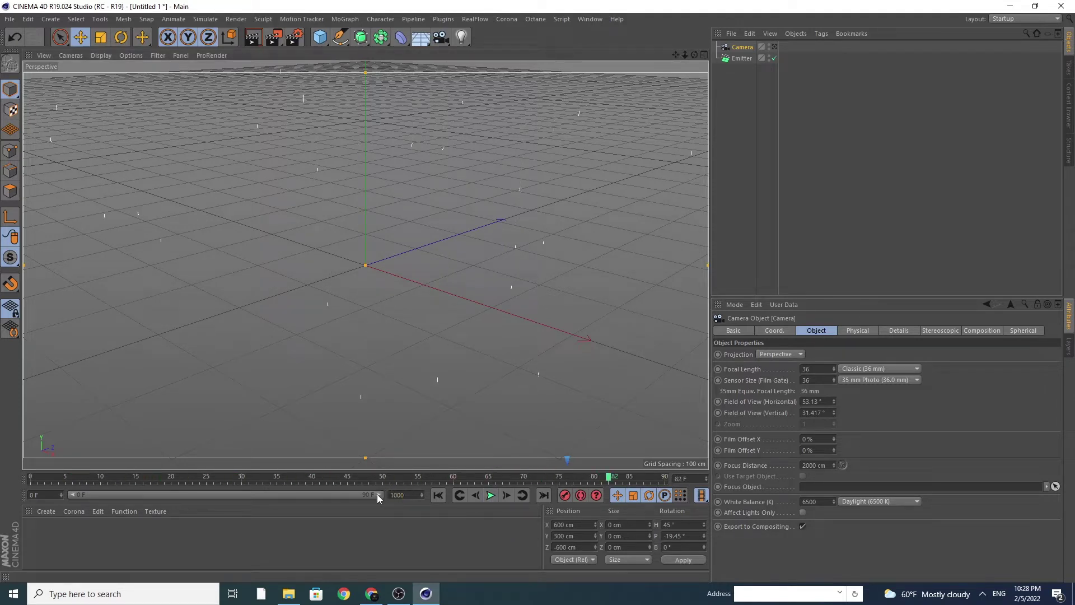
{"action": "type", "text": "1000"}
{"action": "key", "text": "Return"}
{"action": "left_click_drag", "start_coordinate": [107, 495], "coordinate": [379, 495]}
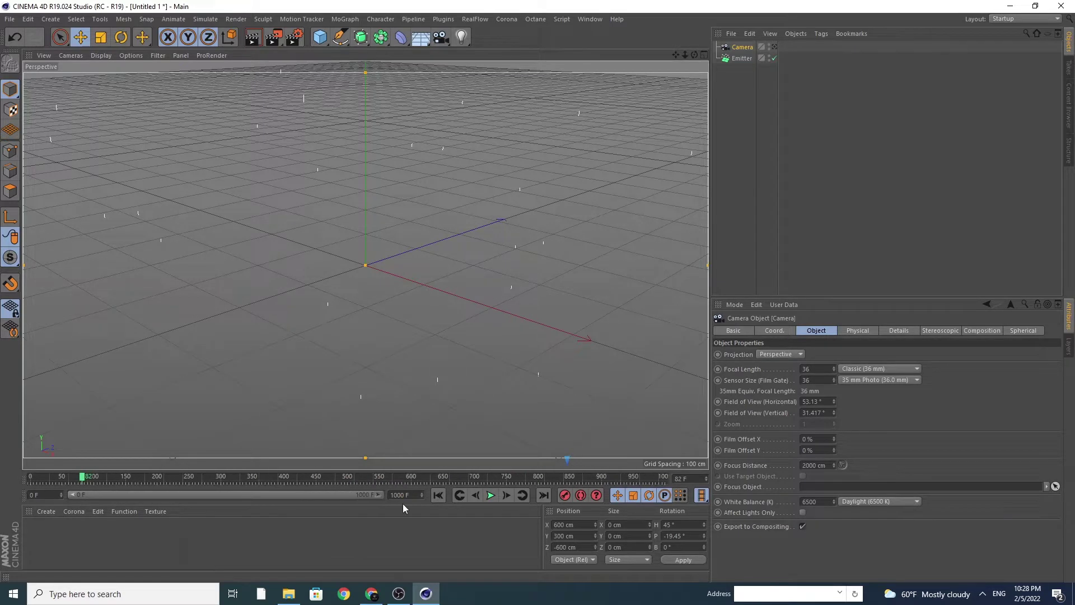
{"action": "left_click", "coordinate": [438, 495]}
{"action": "left_click", "coordinate": [490, 495]}
{"action": "left_click", "coordinate": [492, 496]}
- Set the emitter's editor and renderer birthrates to 100 and replay the animation from the start
{"action": "left_click", "coordinate": [742, 59]}
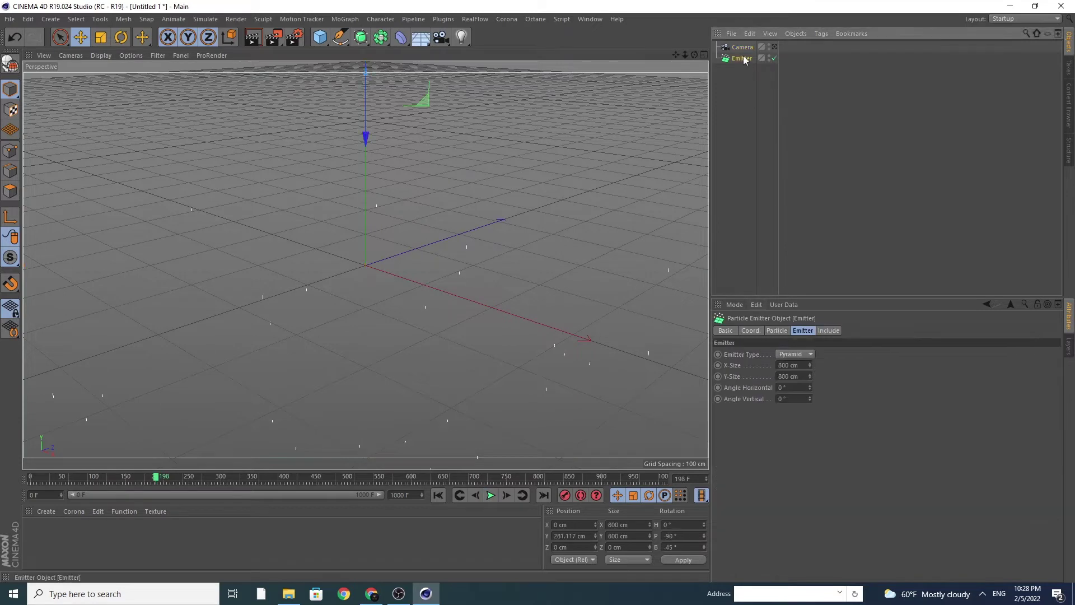
{"action": "left_click", "coordinate": [776, 331]}
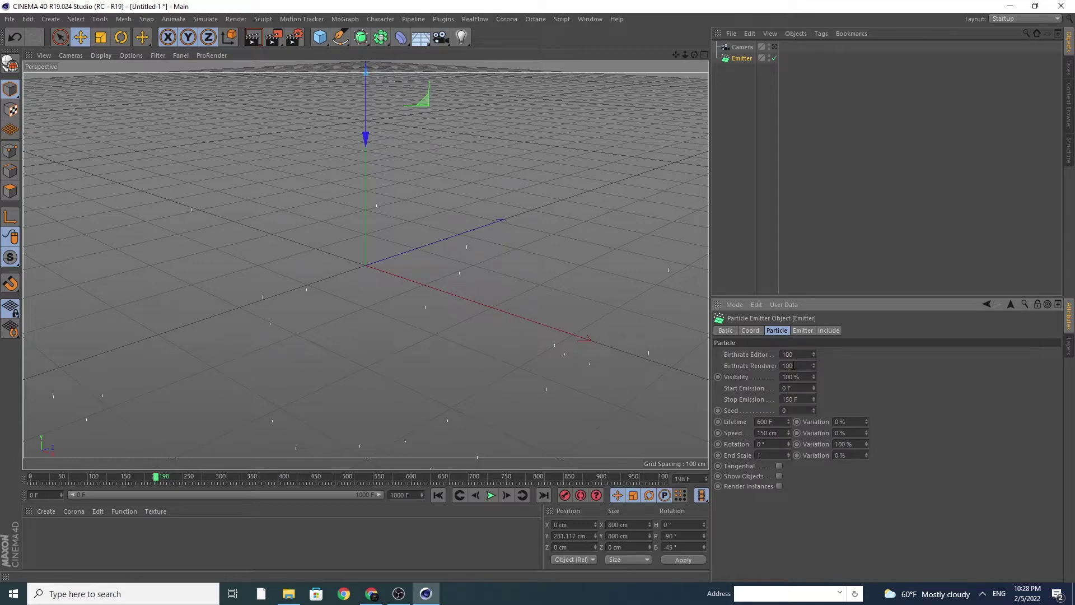
{"action": "left_click", "coordinate": [438, 498]}
{"action": "left_click", "coordinate": [490, 496]}
{"action": "left_click", "coordinate": [491, 495]}
- Set the emitter's Stop Emission to 1000 F and replay the animation from the start
{"action": "left_click_drag", "start_coordinate": [808, 400], "coordinate": [772, 396]}
{"action": "left_click", "coordinate": [438, 496]}
{"action": "left_click", "coordinate": [491, 495]}
{"action": "left_click", "coordinate": [491, 495]}
- Set the emitter's particle speed to 30 cm and replay the slower animation from the start
{"action": "left_click", "coordinate": [783, 433]}
{"action": "type", "text": "2"}
{"action": "left_click", "coordinate": [438, 495]}
{"action": "left_click", "coordinate": [491, 495]}
{"action": "left_click", "coordinate": [490, 495]}
- Add a Turbulence particle modifier to the scene
{"action": "left_click", "coordinate": [236, 19]}
{"action": "mouse_move", "coordinate": [205, 20]}
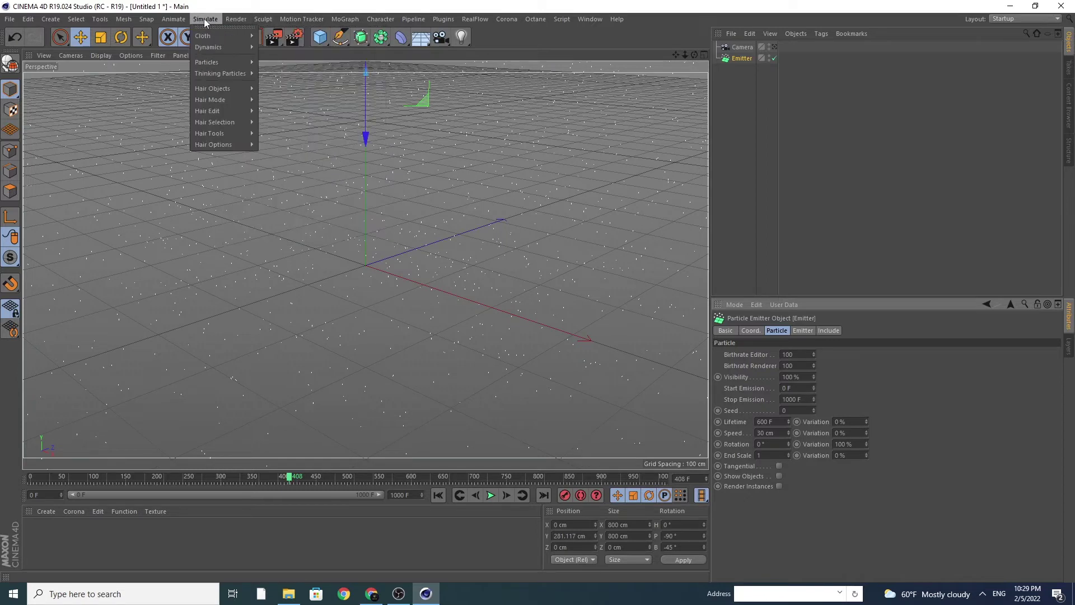
{"action": "mouse_move", "coordinate": [223, 63]}
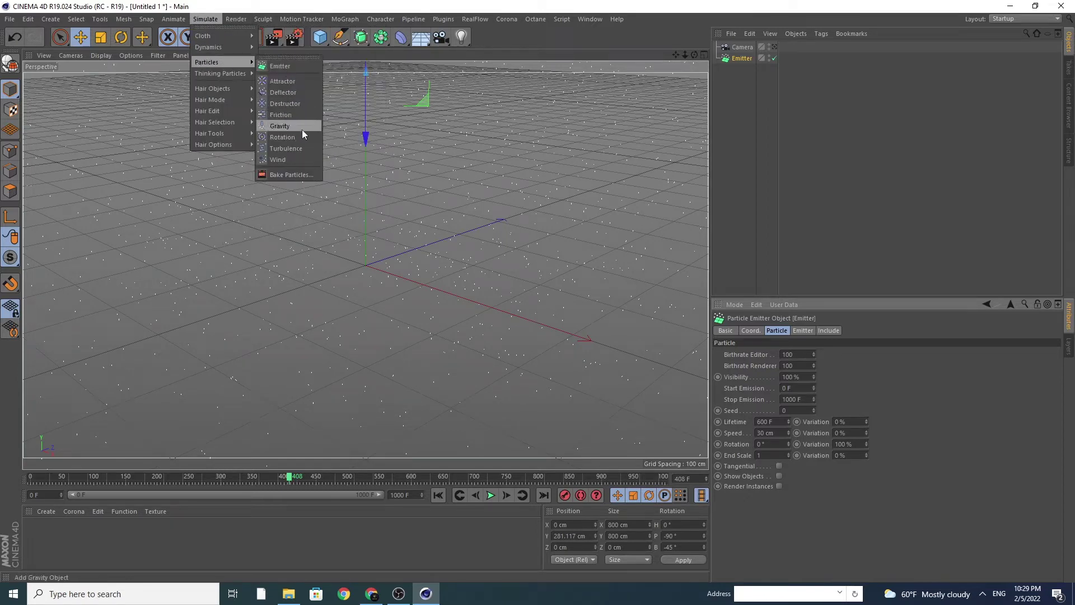
{"action": "left_click", "coordinate": [302, 147]}
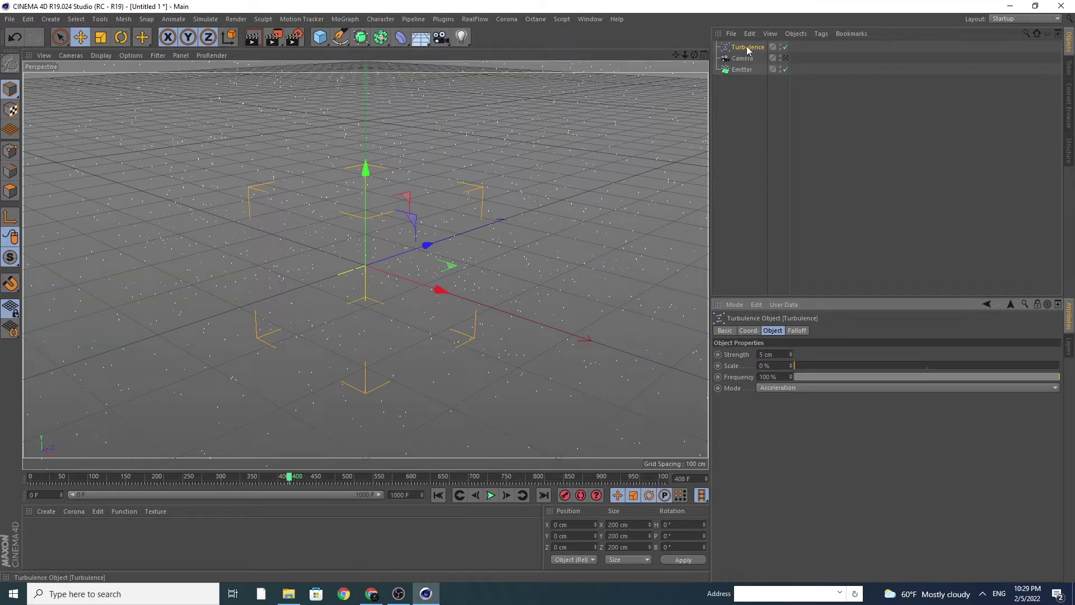
- Set the turbulence strength to 1 cm, scale to about 66% and frequency to about 53%, and replay the animation
{"action": "left_click", "coordinate": [783, 355]}
{"action": "type", "text": "1"}
{"action": "key", "text": "Return"}
{"action": "left_click_drag", "start_coordinate": [828, 365], "coordinate": [816, 365]}
{"action": "left_click_drag", "start_coordinate": [920, 378], "coordinate": [917, 378]}
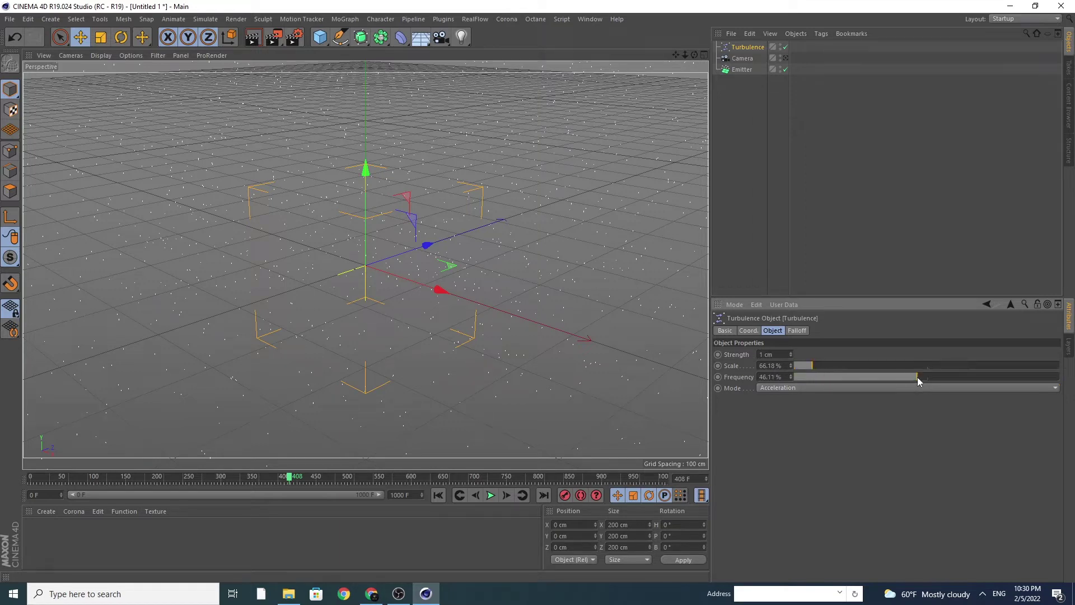
{"action": "left_click", "coordinate": [438, 495]}
{"action": "left_click", "coordinate": [490, 495]}
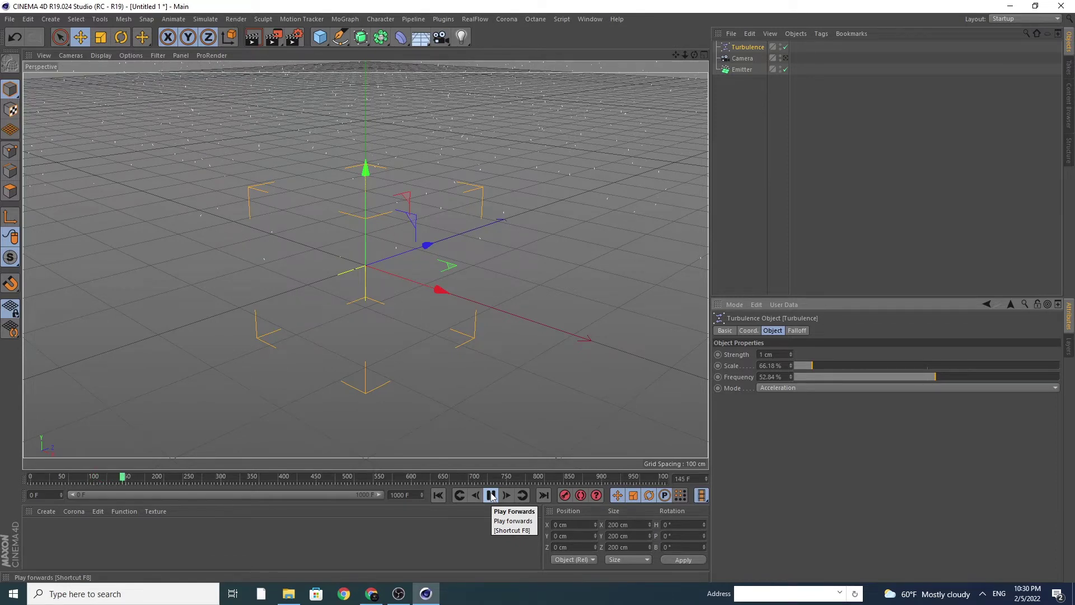
{"action": "left_click", "coordinate": [491, 495]}
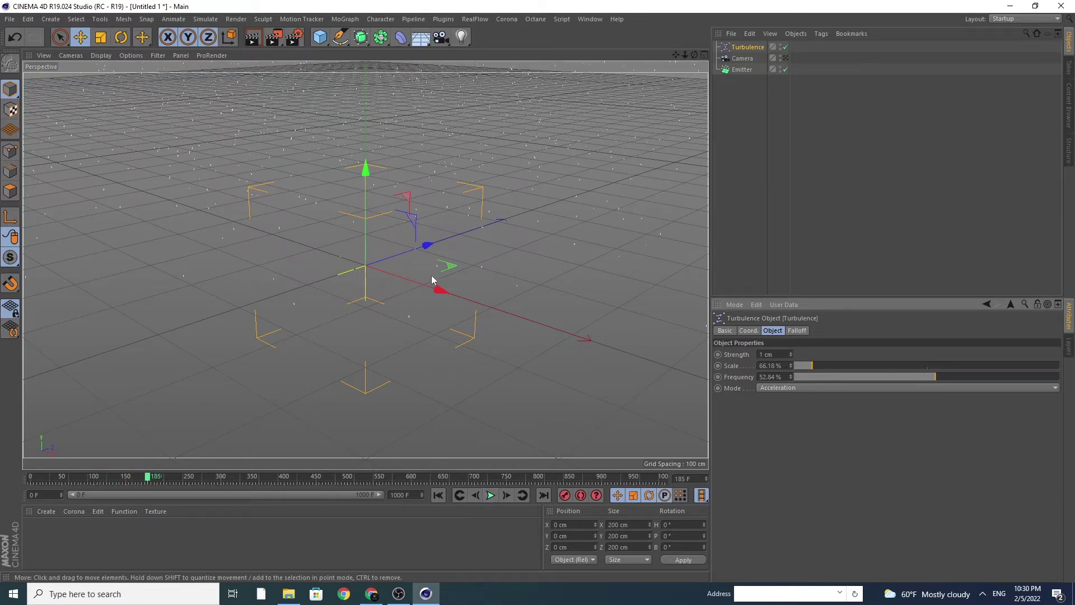
- Move the turbulence object along the X axis to about -398 cm and replay the animation
{"action": "left_click_drag", "start_coordinate": [440, 289], "coordinate": [282, 301]}
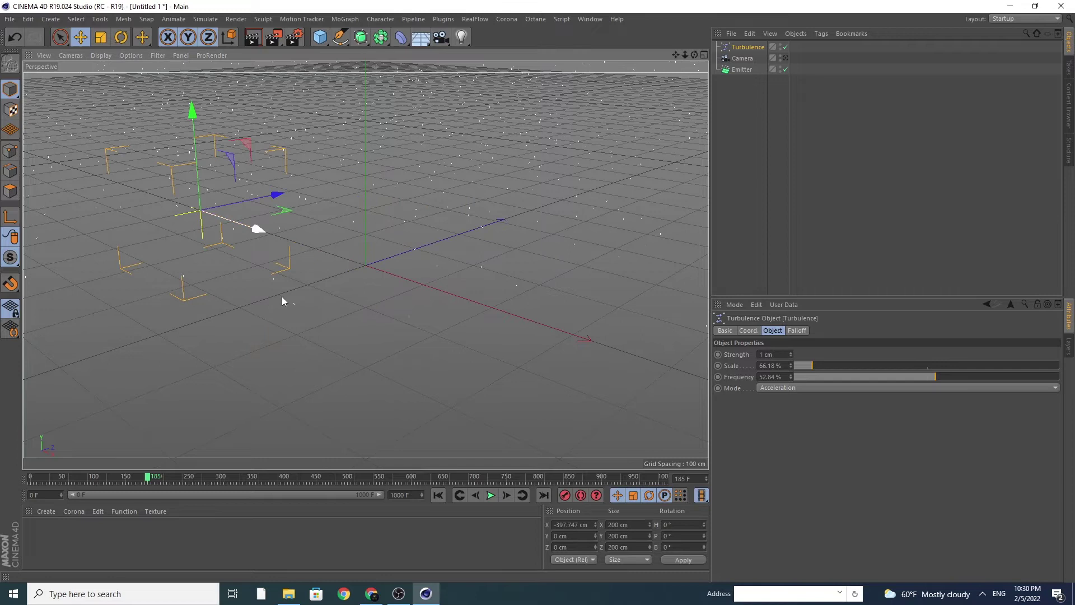
{"action": "left_click", "coordinate": [438, 495]}
{"action": "left_click", "coordinate": [491, 495]}
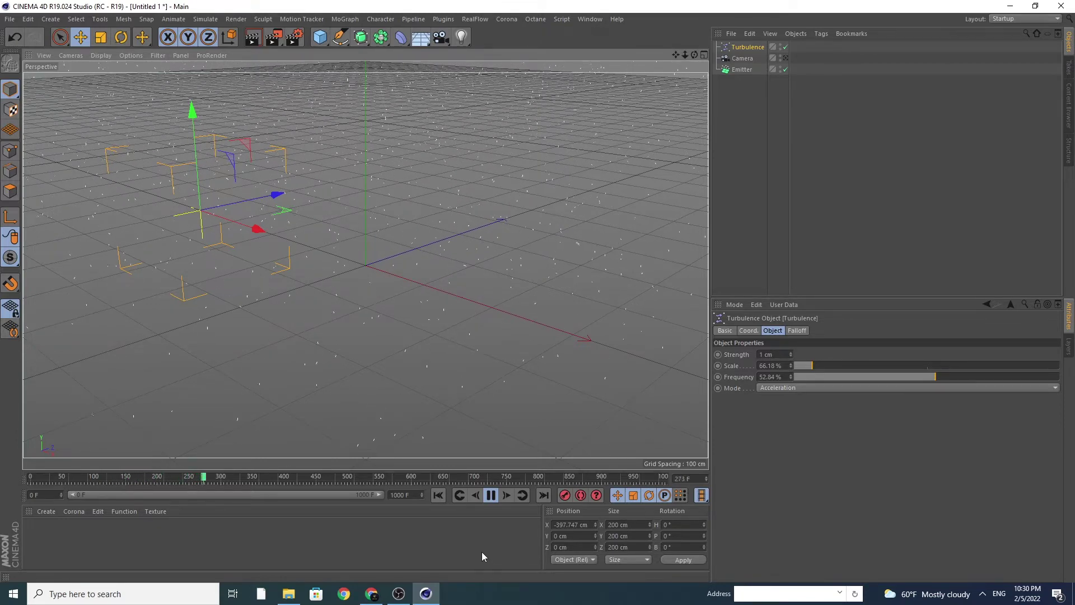
{"action": "left_click", "coordinate": [491, 495]}
- Set the turbulence frequency to about 43% and replay the animation from the start
{"action": "left_click", "coordinate": [907, 379]}
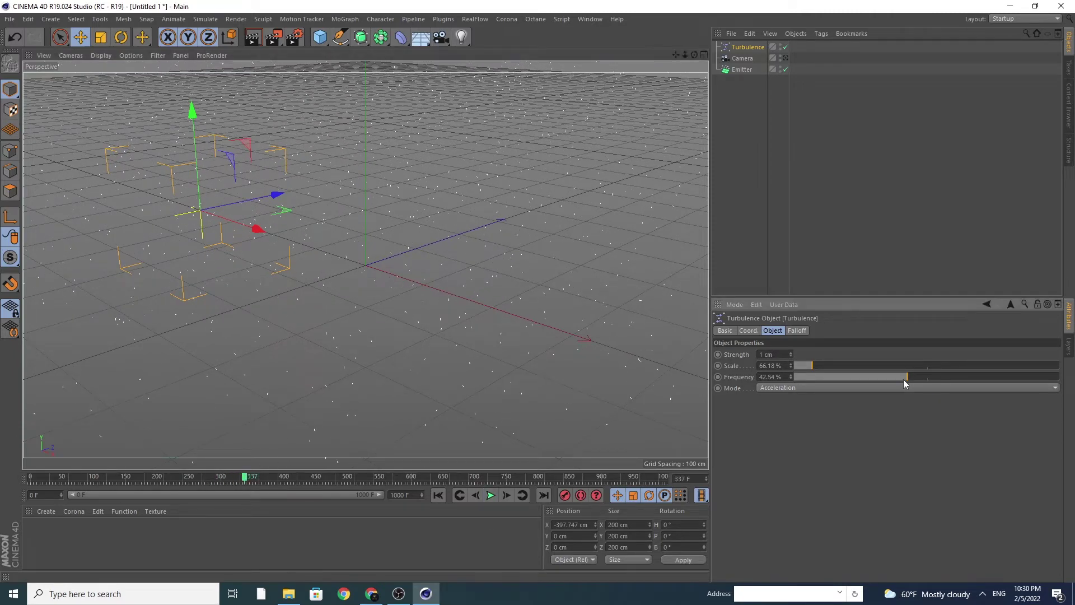
{"action": "left_click", "coordinate": [438, 495]}
{"action": "left_click", "coordinate": [491, 496]}
{"action": "left_click", "coordinate": [492, 495]}
- Add a Gravity particle modifier to the scene
{"action": "left_click", "coordinate": [206, 20]}
{"action": "mouse_move", "coordinate": [231, 50]}
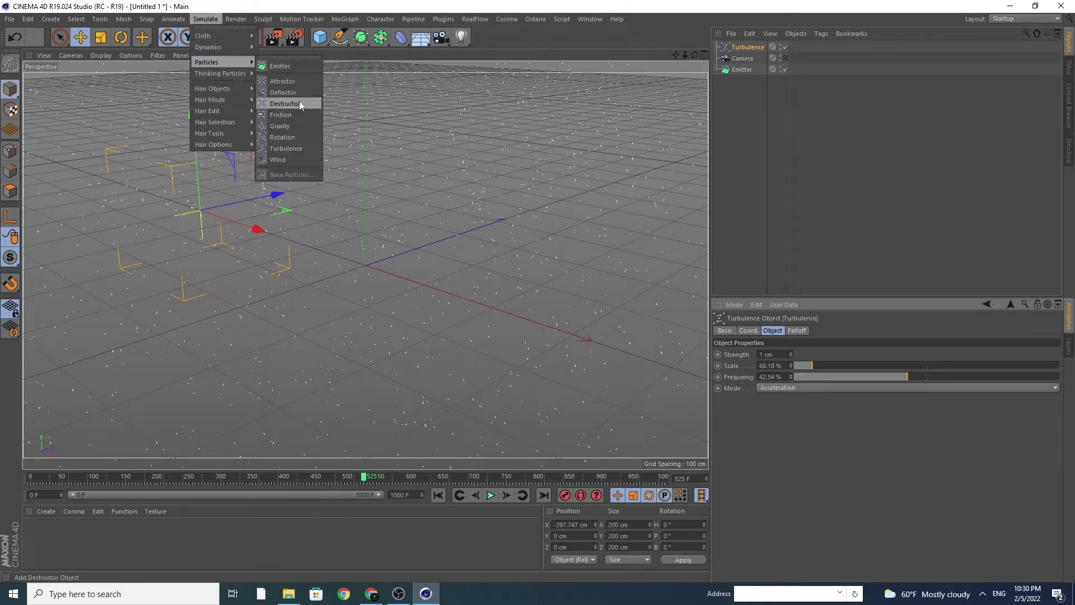
{"action": "left_click", "coordinate": [291, 128]}
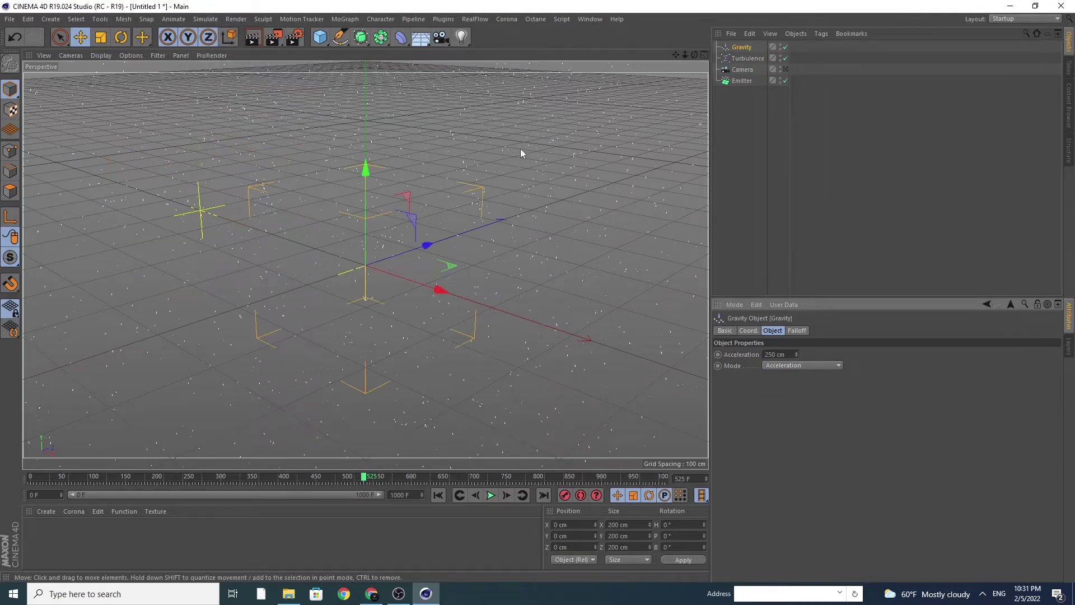
- Play the animation from the start to check the effect of the gravity modifier
{"action": "left_click", "coordinate": [439, 495]}
{"action": "left_click", "coordinate": [491, 495]}
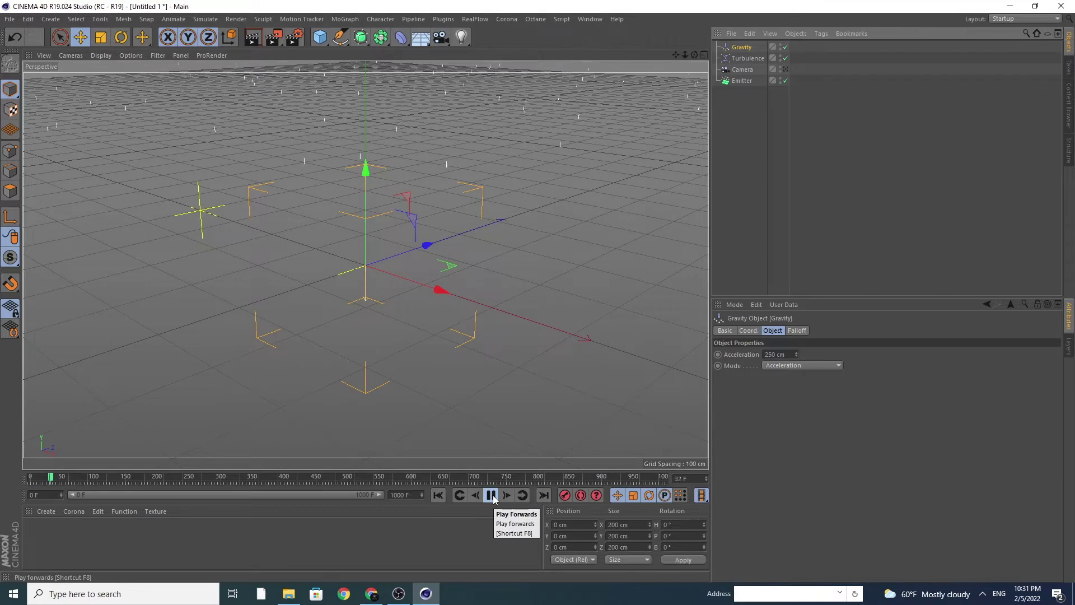
{"action": "left_click", "coordinate": [491, 495]}
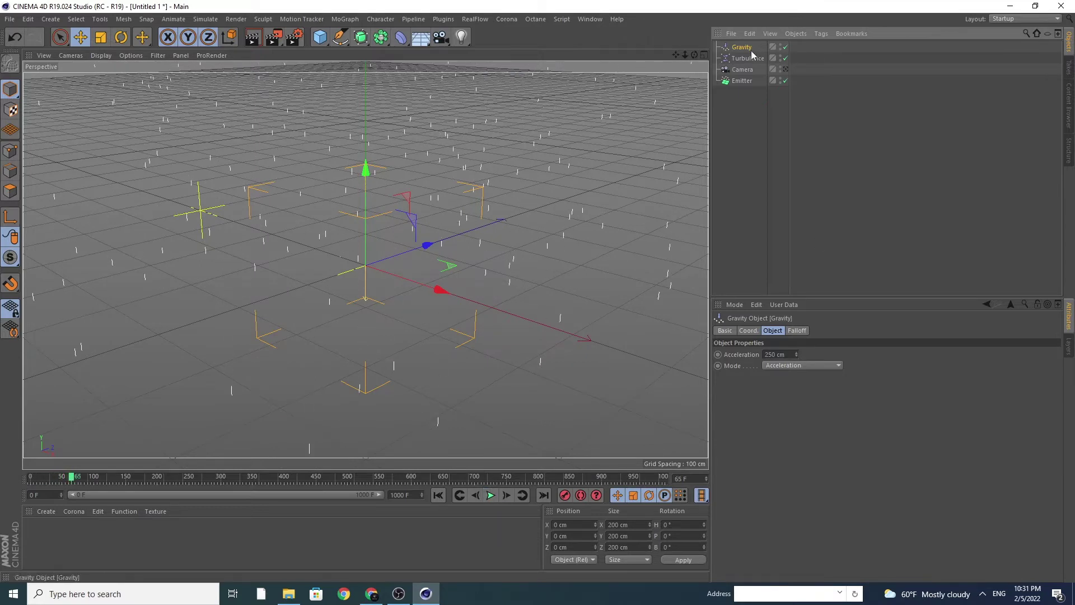
- Set the Gravity object's acceleration to 5 cm
{"action": "left_click", "coordinate": [784, 354]}
{"action": "left_click_drag", "start_coordinate": [781, 353], "coordinate": [709, 356]}
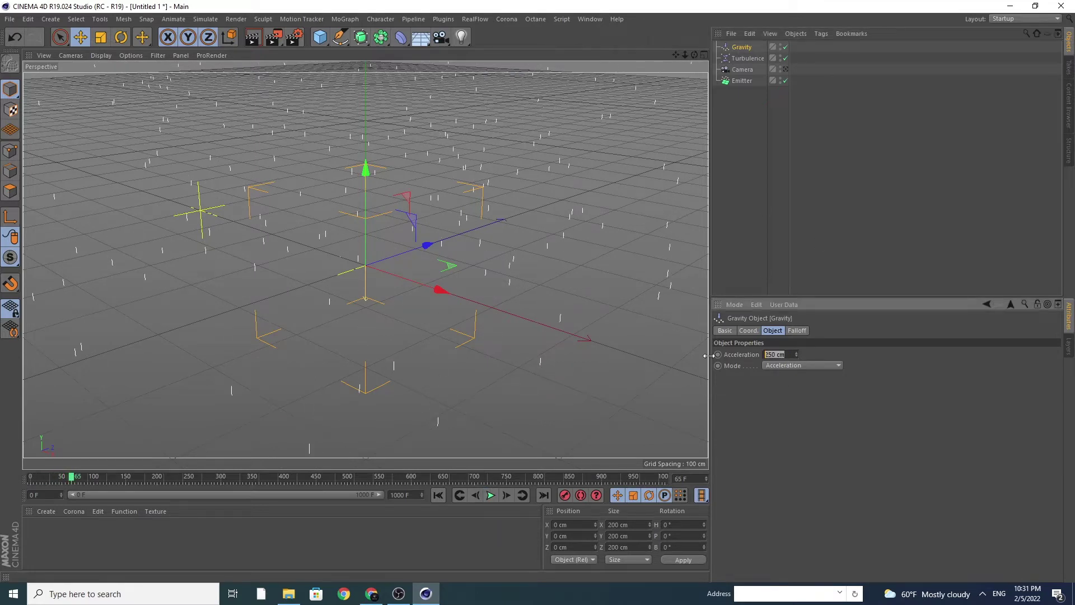
{"action": "type", "text": "5"}
- Replay the animation from the start with the reduced gravity and render a preview of the perspective view
{"action": "left_click", "coordinate": [439, 496]}
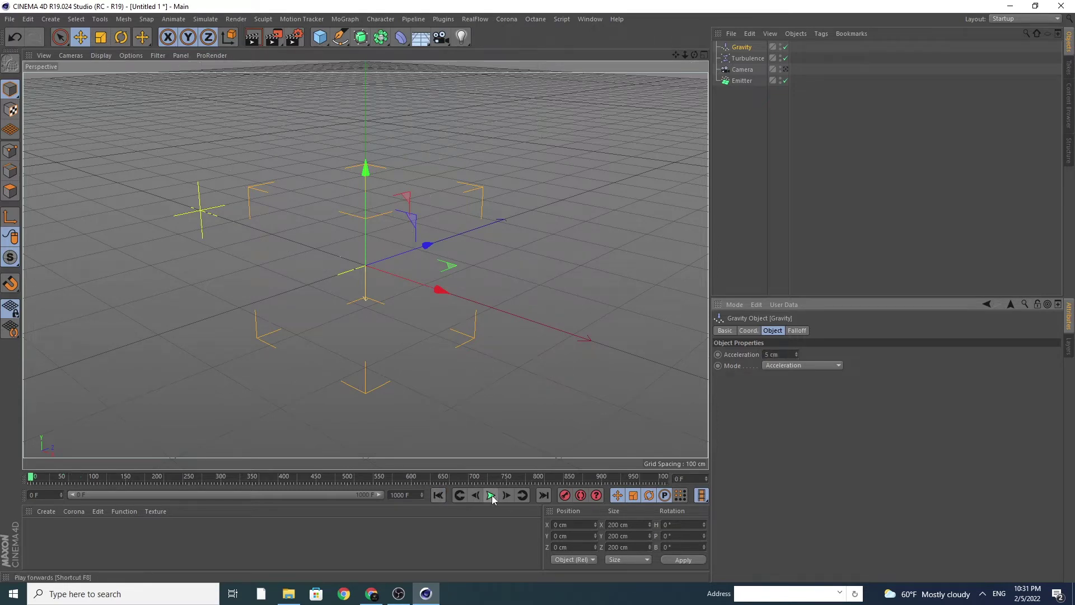
{"action": "left_click", "coordinate": [491, 495]}
{"action": "left_click", "coordinate": [492, 496]}
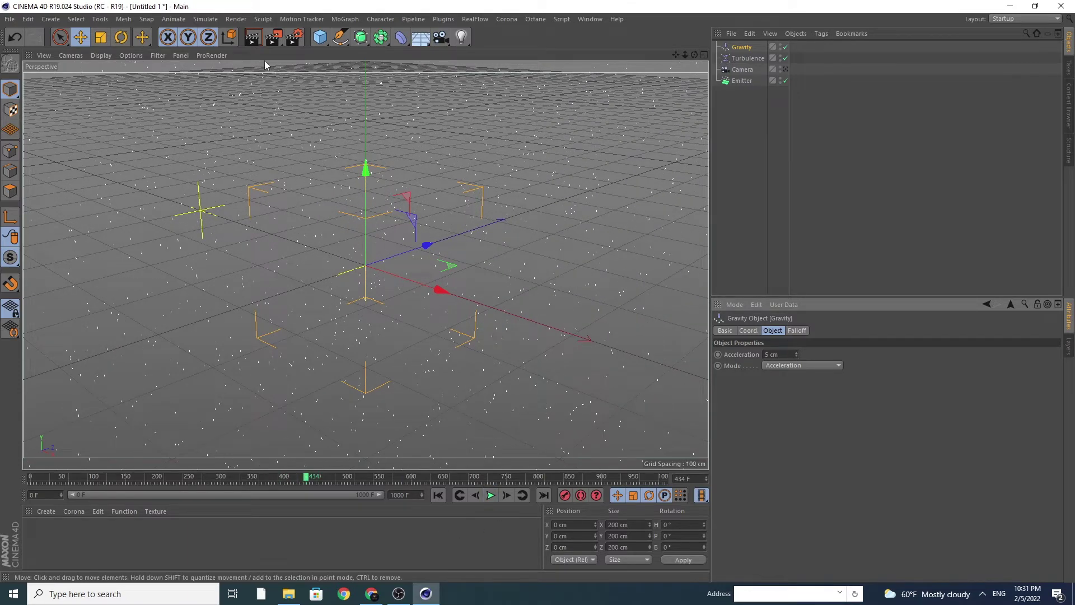
{"action": "key", "text": "ctrl+r"}
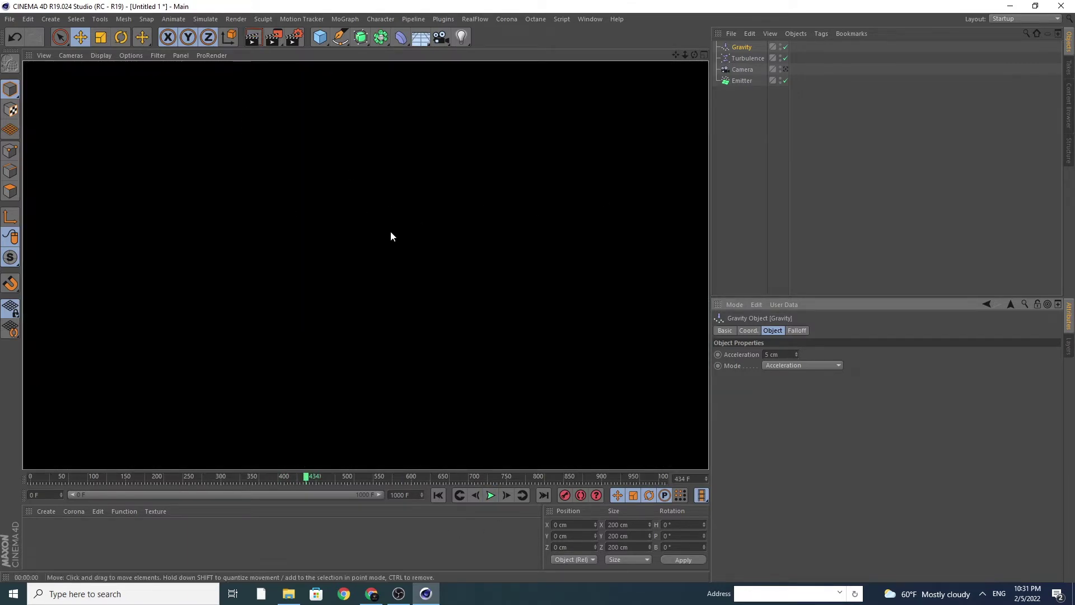
{"action": "left_click", "coordinate": [461, 534]}
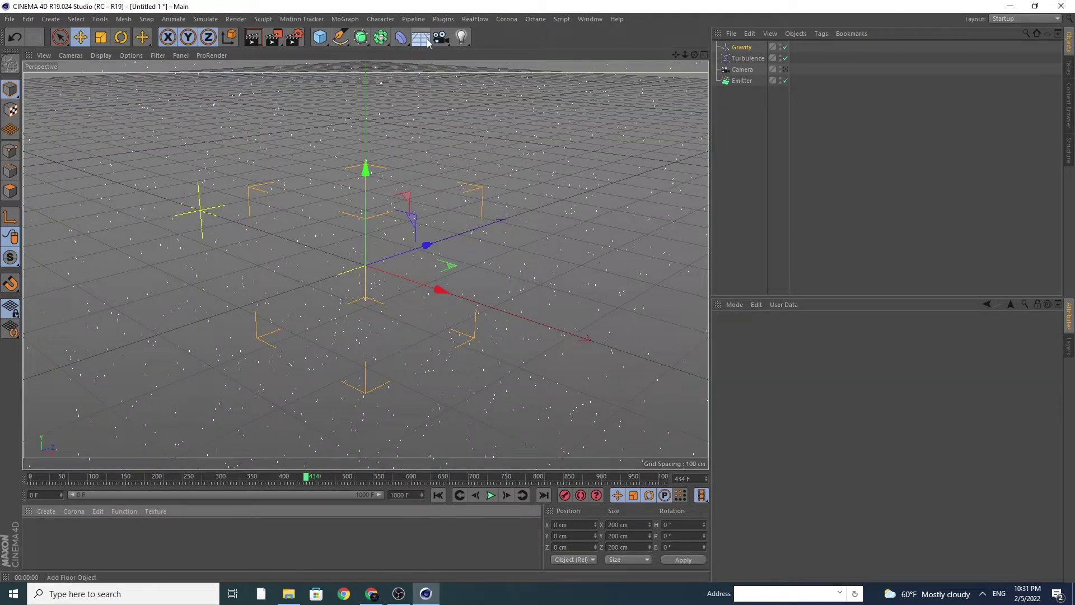
- Add an Environment object to the scene and create a PyroCluster shader material
{"action": "left_click", "coordinate": [428, 42]}
{"action": "left_click", "coordinate": [464, 93]}
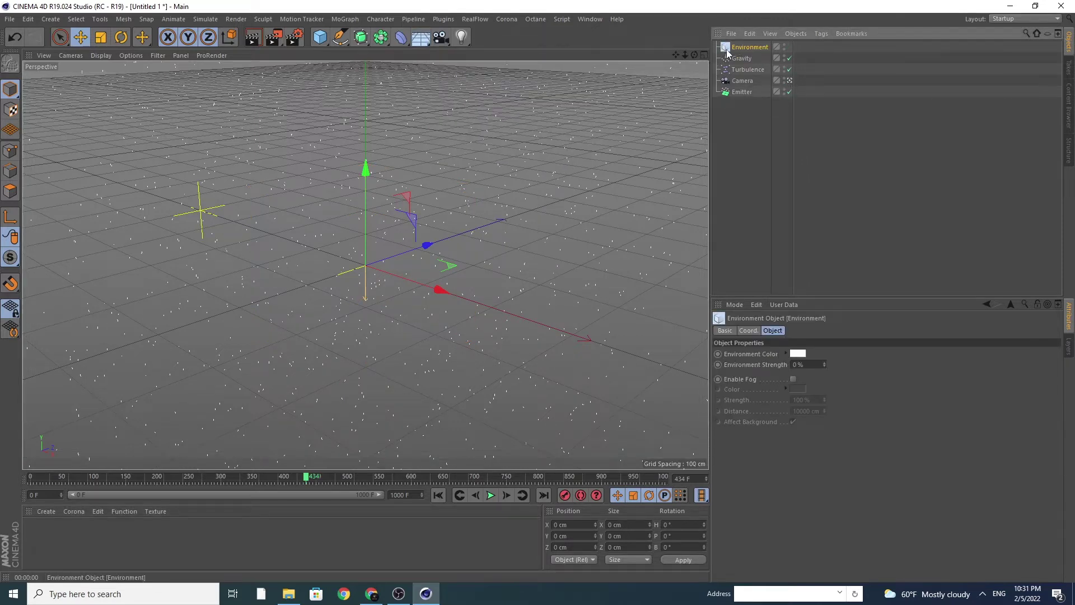
{"action": "left_click", "coordinate": [53, 510]}
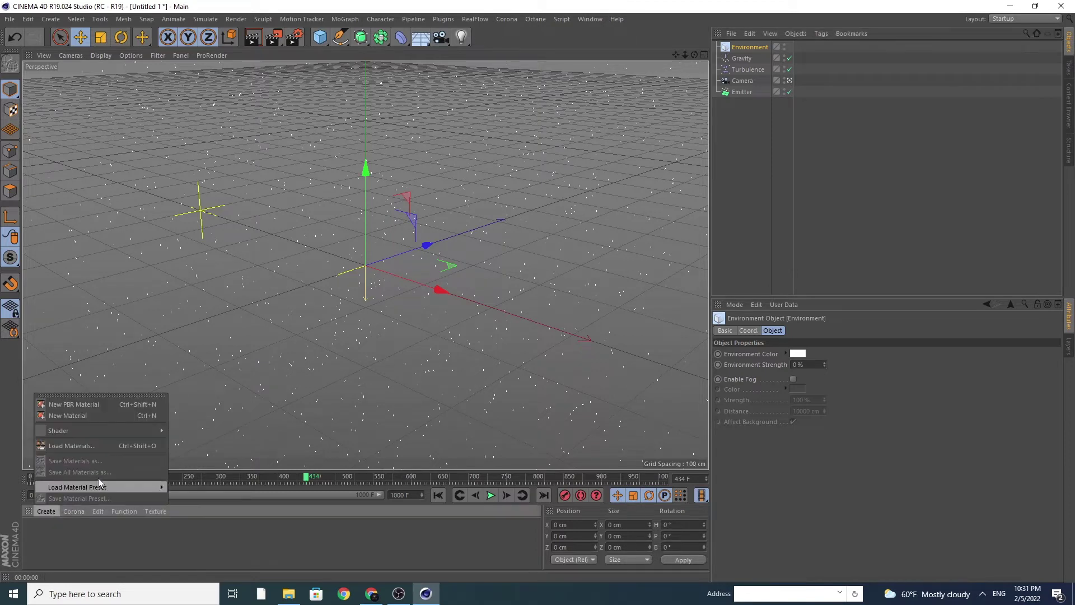
{"action": "mouse_move", "coordinate": [136, 429]}
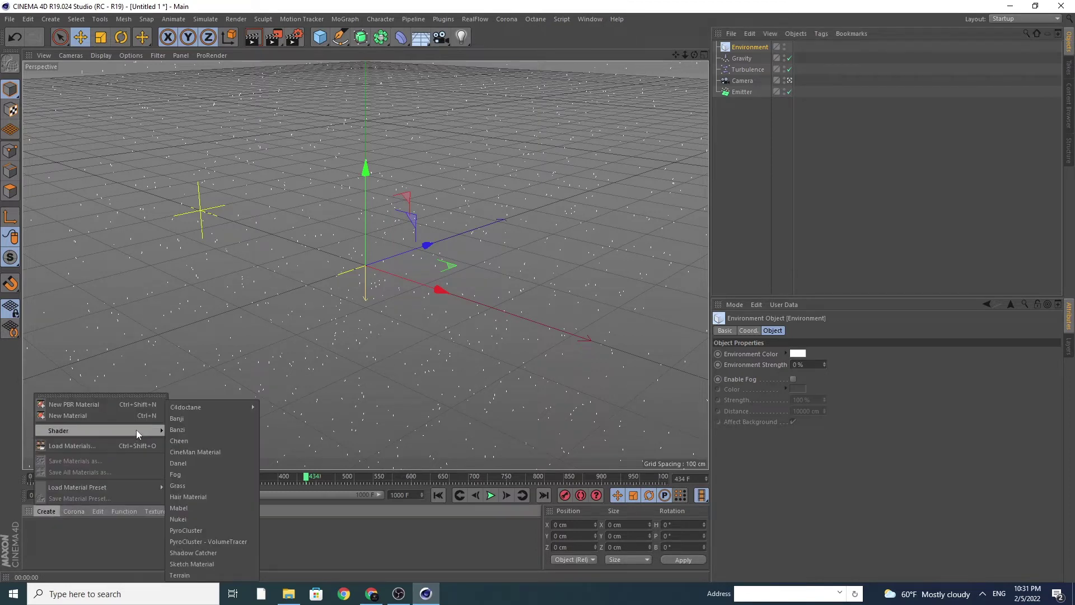
{"action": "left_click", "coordinate": [205, 528]}
- Create a PyroCluster - VolumeTracer shader material
{"action": "left_click", "coordinate": [44, 512]}
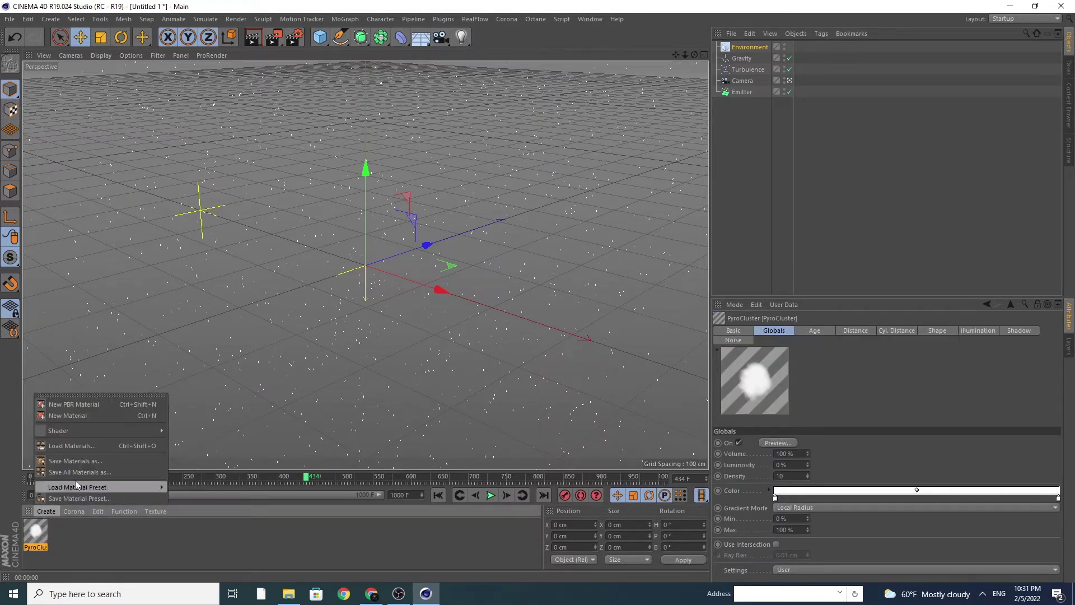
{"action": "left_click", "coordinate": [112, 432]}
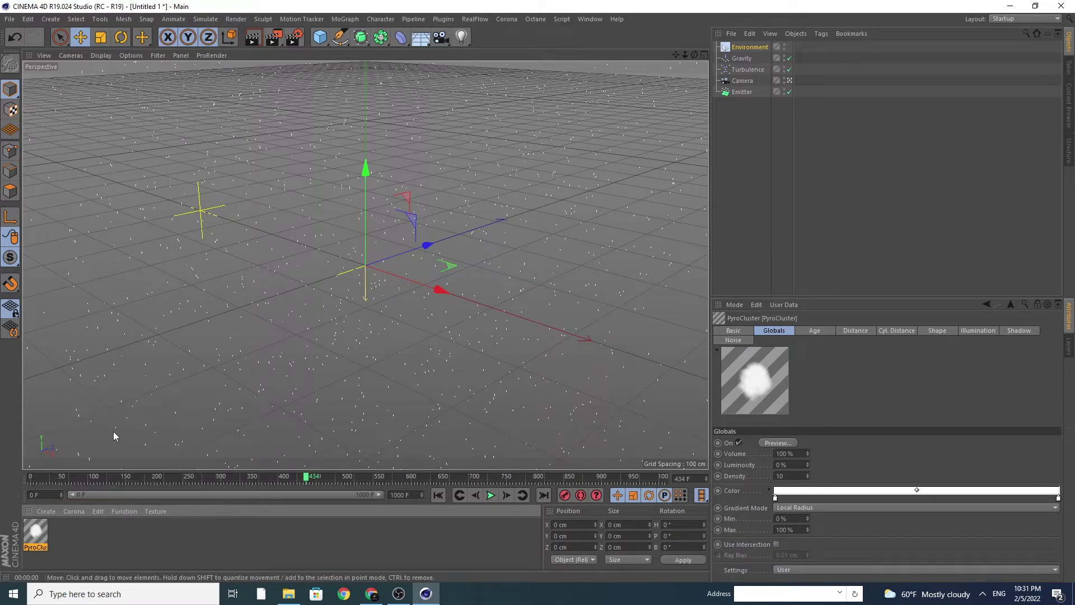
{"action": "left_click", "coordinate": [49, 511]}
{"action": "mouse_move", "coordinate": [120, 431]}
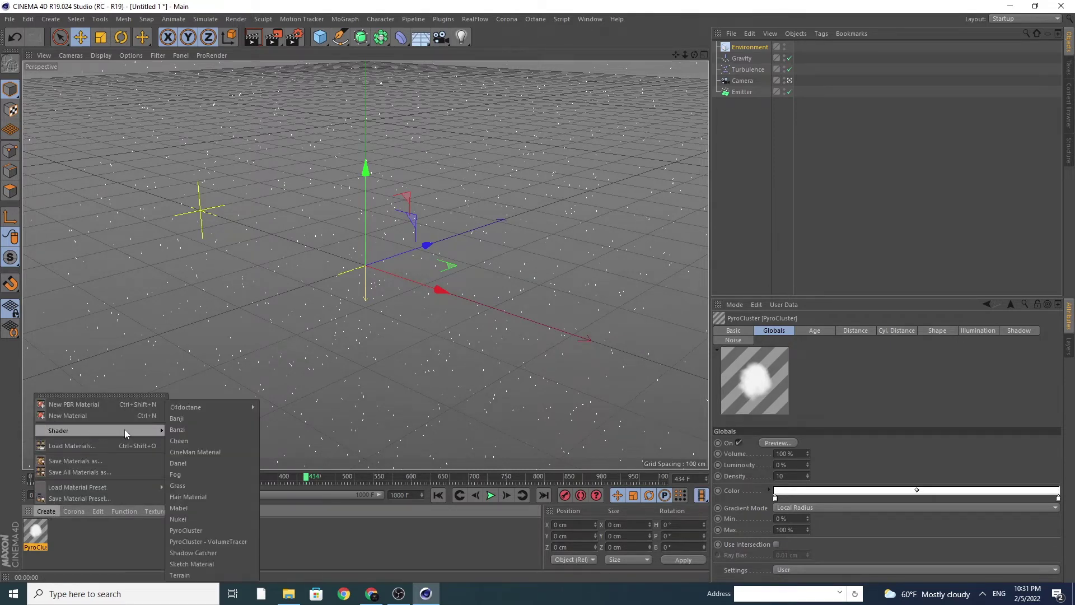
{"action": "left_click", "coordinate": [206, 541]}
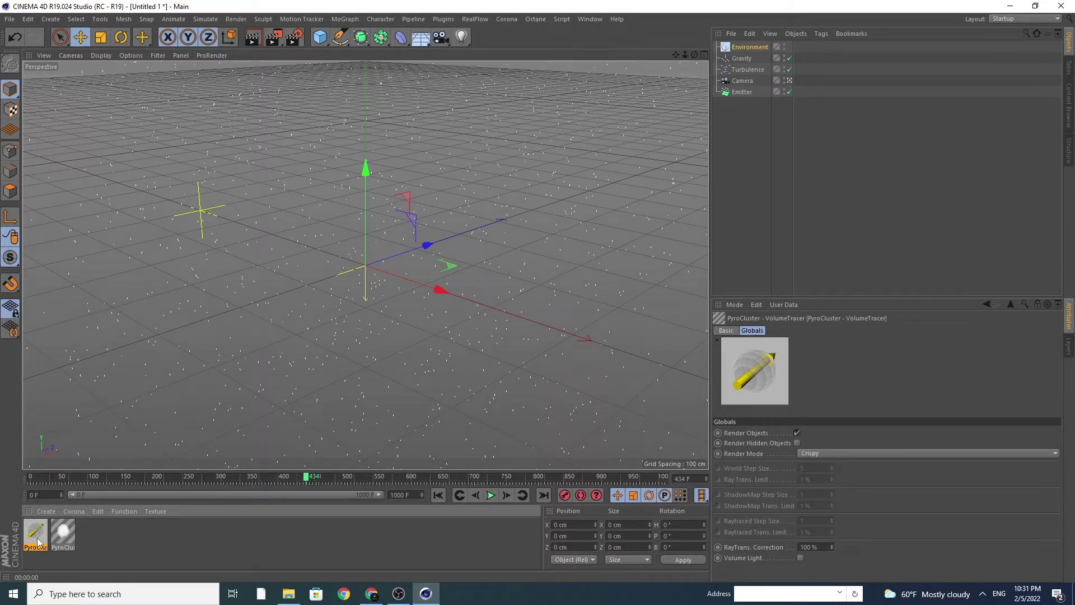
- Apply the PyroCluster material to the Emitter and the VolumeTracer material to the Environment, and start a test render of the view
{"action": "left_click_drag", "start_coordinate": [62, 542], "coordinate": [742, 92]}
{"action": "left_click_drag", "start_coordinate": [46, 532], "coordinate": [768, 48]}
{"action": "left_click", "coordinate": [248, 41]}
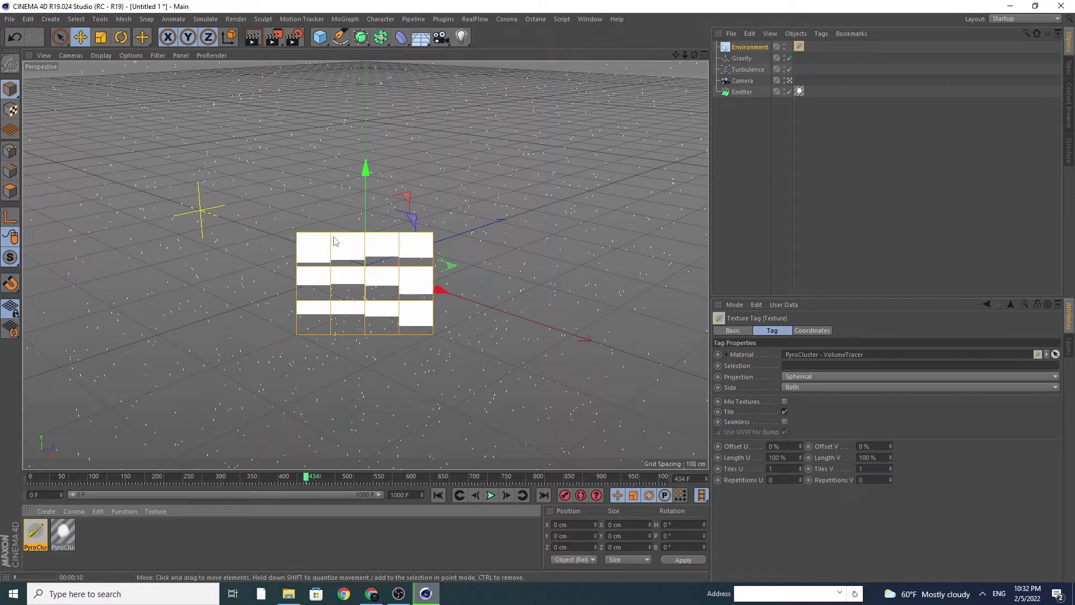
{"action": "left_click", "coordinate": [508, 243]}
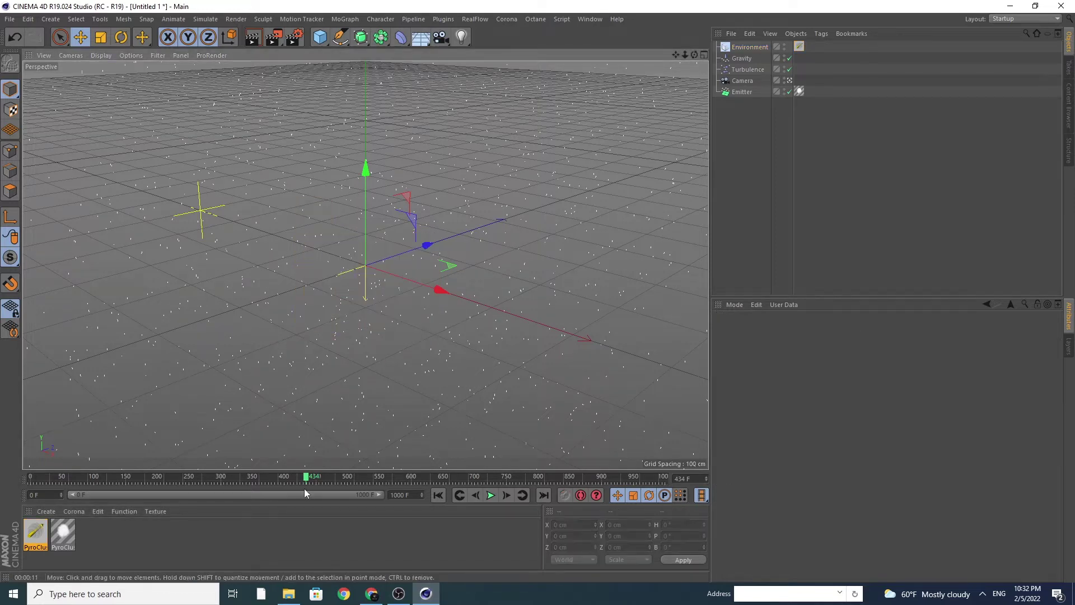
- Set the PyroCluster material's shape radius to 5 cm and render a preview of the view
{"action": "left_click", "coordinate": [66, 534]}
{"action": "double_click", "coordinate": [65, 534]}
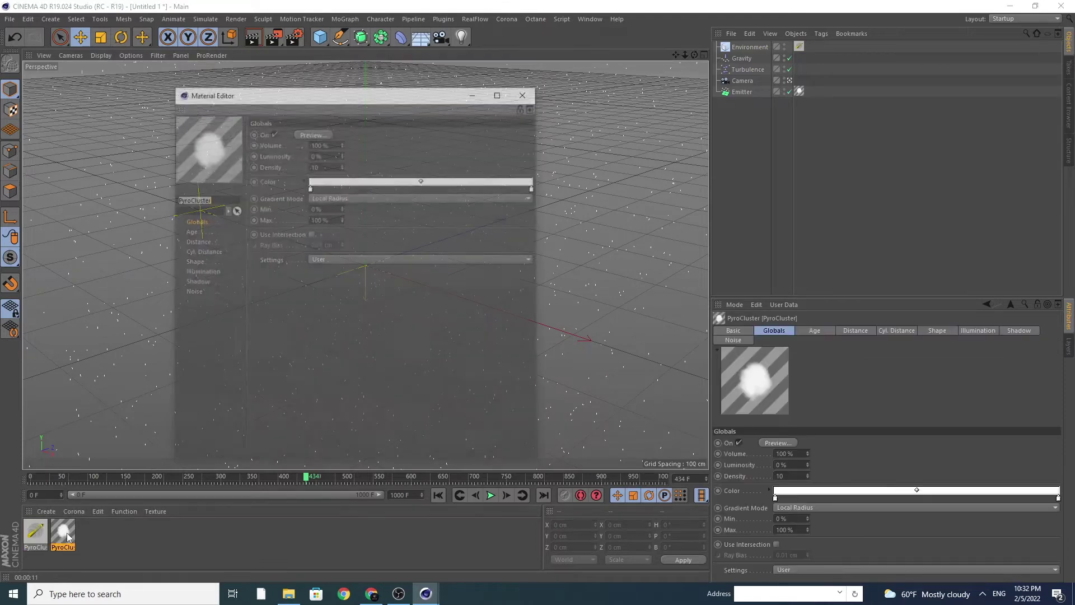
{"action": "left_click", "coordinate": [192, 262]}
{"action": "left_click_drag", "start_coordinate": [345, 147], "coordinate": [315, 147]}
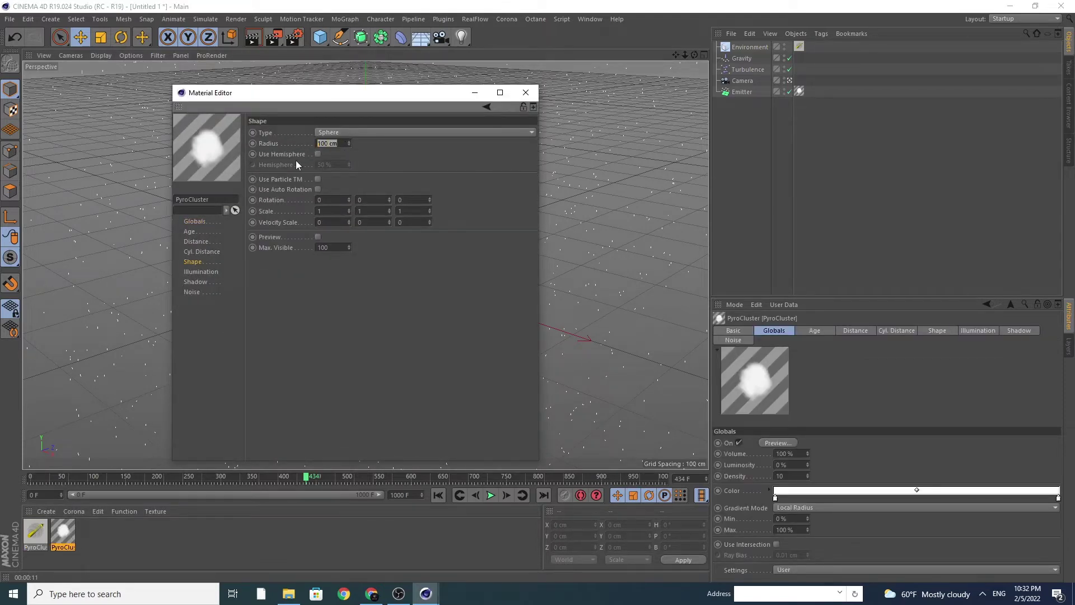
{"action": "type", "text": "5"}
{"action": "left_click", "coordinate": [525, 93]}
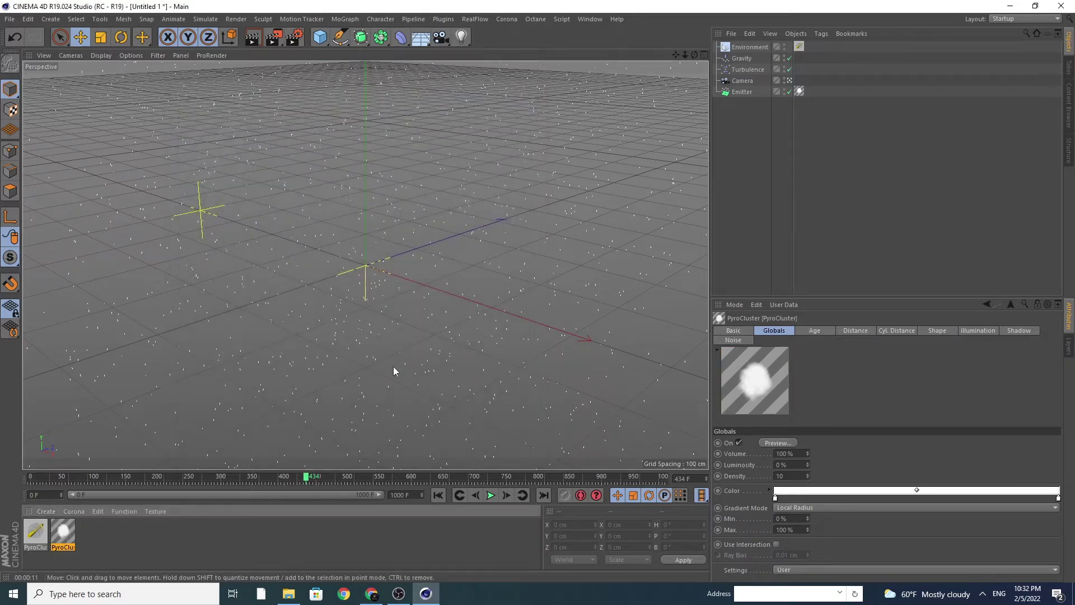
{"action": "left_click", "coordinate": [254, 37]}
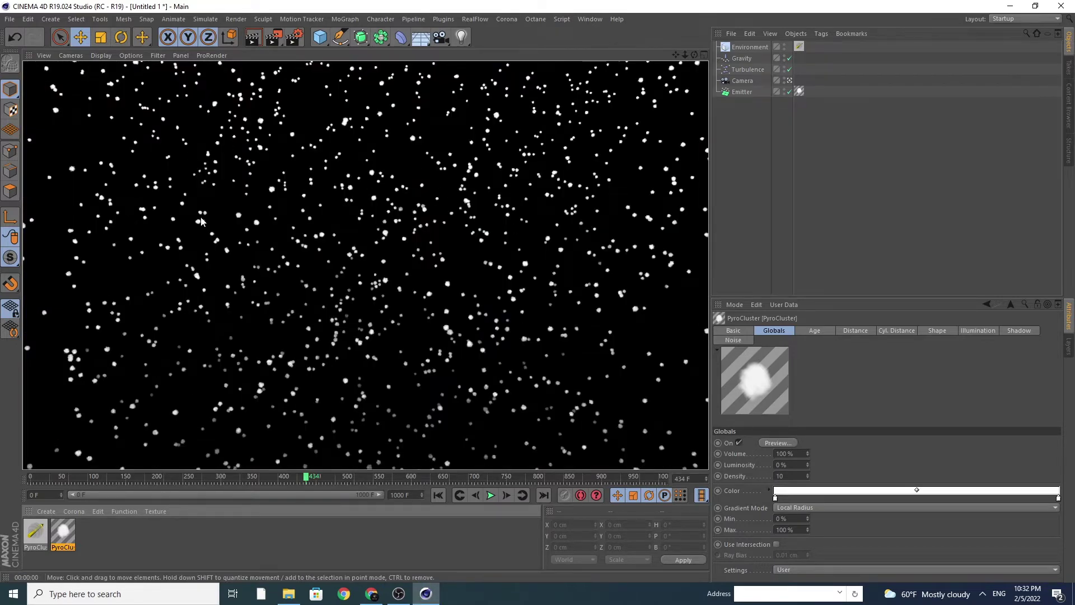
- Replay the animation from the start, stop at frame 510 and render that frame in the view
{"action": "left_click", "coordinate": [438, 495]}
{"action": "left_click", "coordinate": [491, 495]}
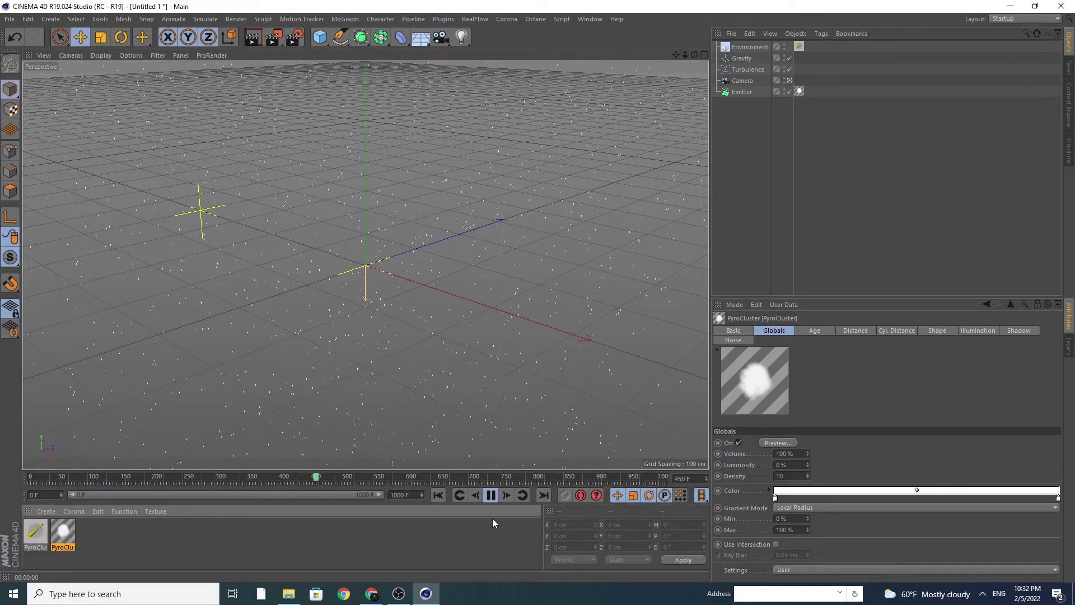
{"action": "left_click", "coordinate": [492, 495]}
{"action": "left_click", "coordinate": [253, 38]}
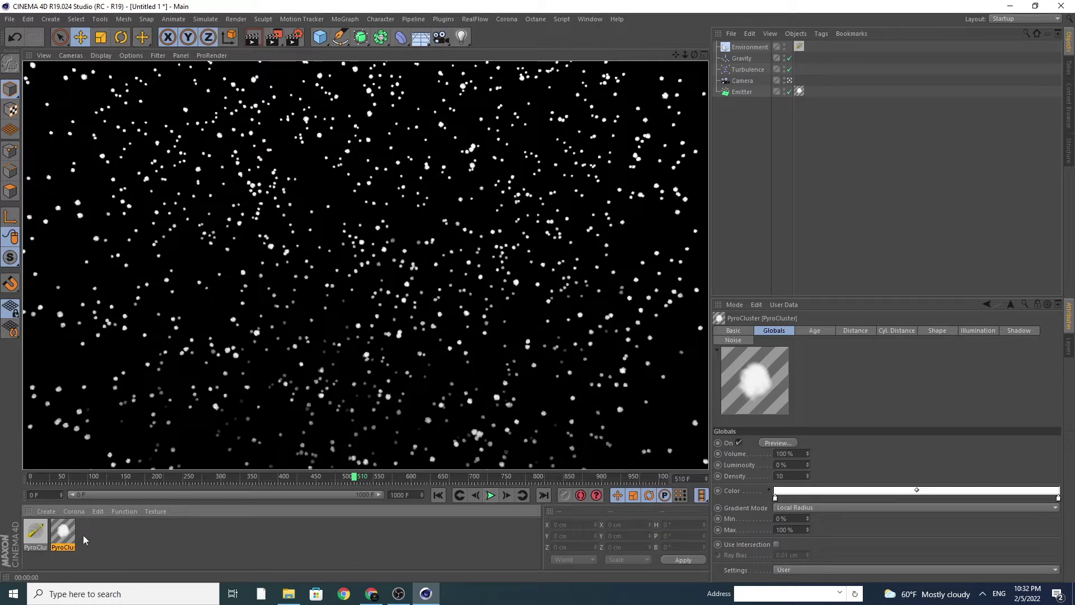
- Reduce the PyroCluster material's shape radius below 5 cm and close the material editor
{"action": "double_click", "coordinate": [61, 532]}
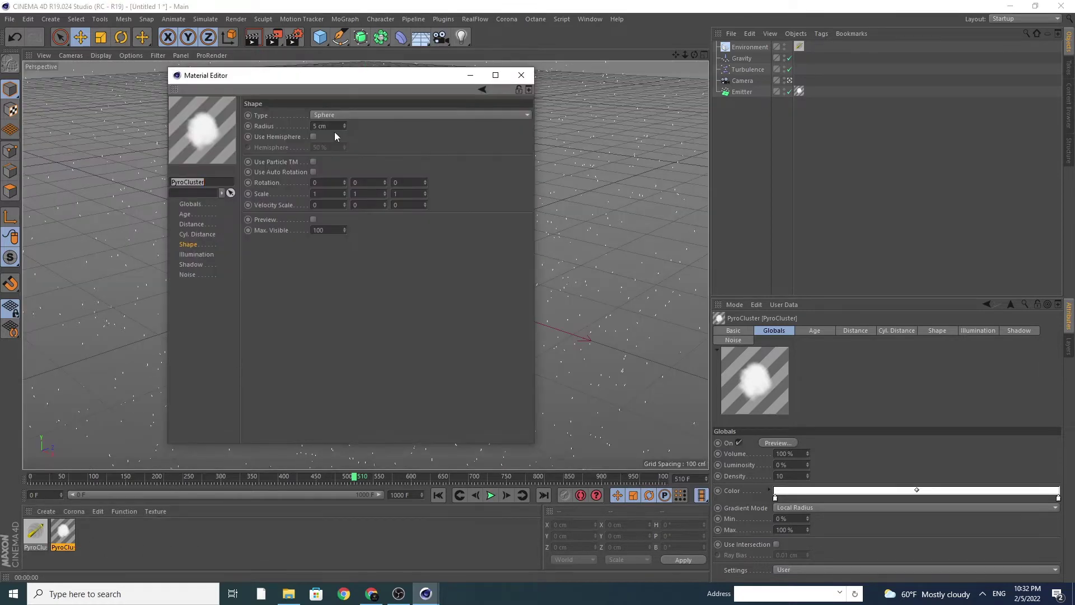
{"action": "left_click", "coordinate": [330, 126]}
{"action": "left_click", "coordinate": [394, 268]}
{"action": "left_click", "coordinate": [528, 84]}
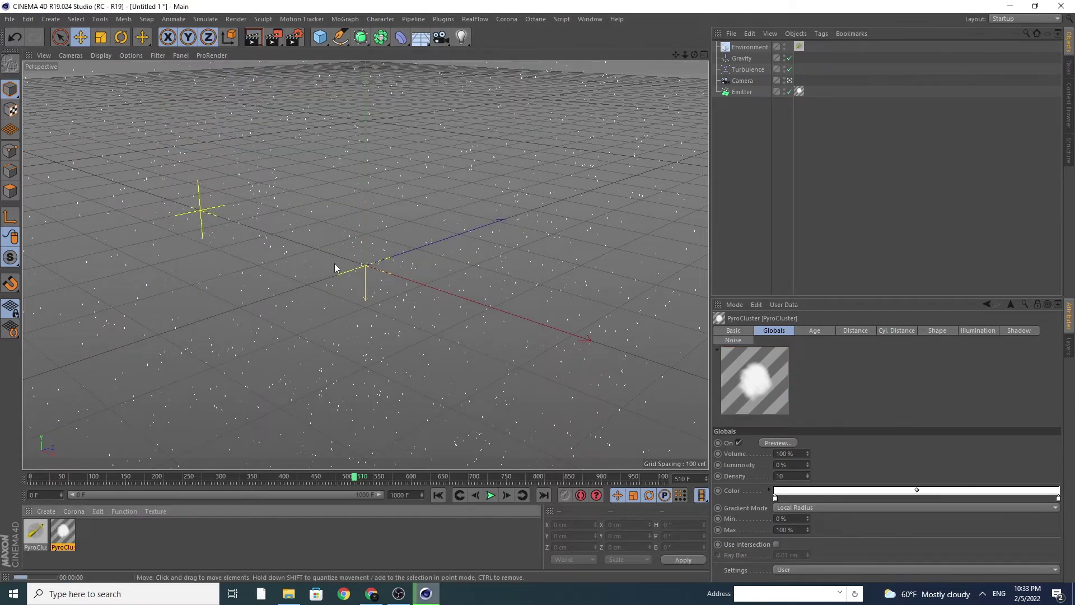
- Render a preview with the smaller particles and play the animation on to frame 794
{"action": "key", "text": "ctrl+r"}
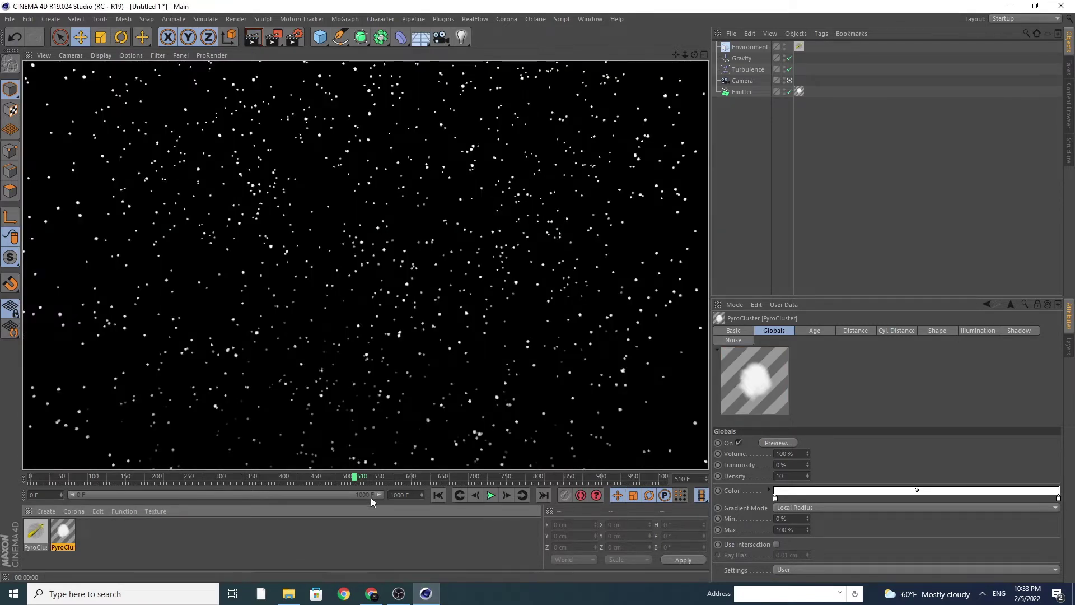
{"action": "left_click", "coordinate": [492, 496]}
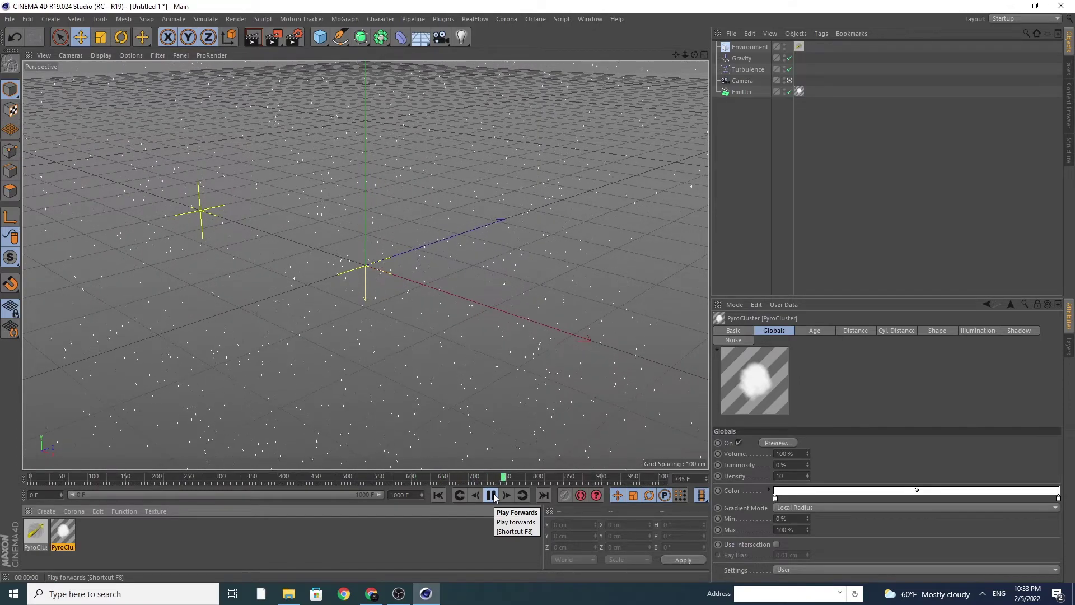
{"action": "left_click", "coordinate": [492, 495]}
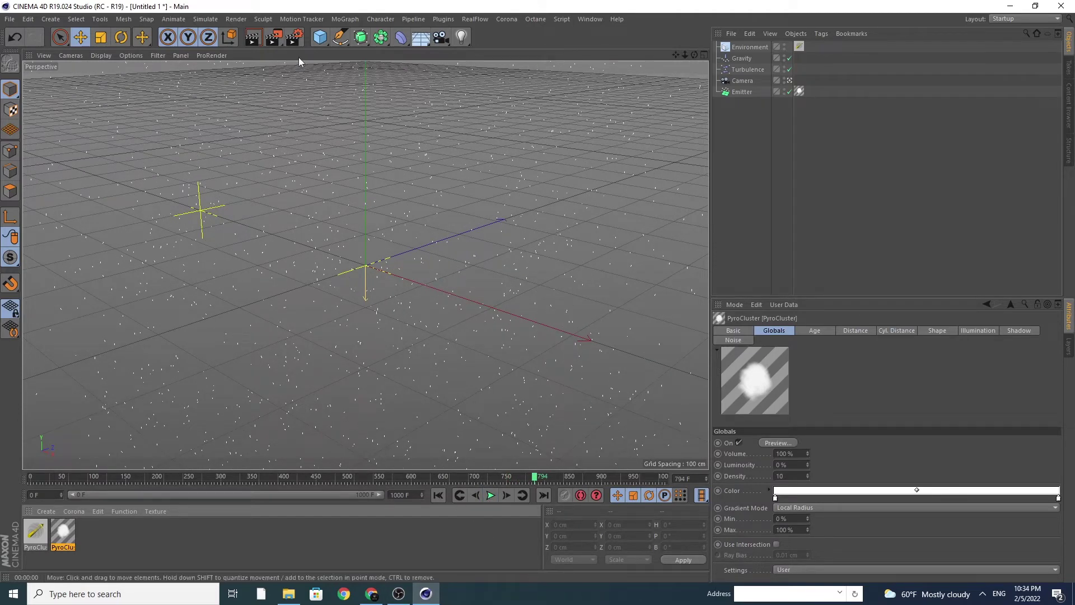
- Set the render output's frame range to All Frames
{"action": "left_click", "coordinate": [293, 39]}
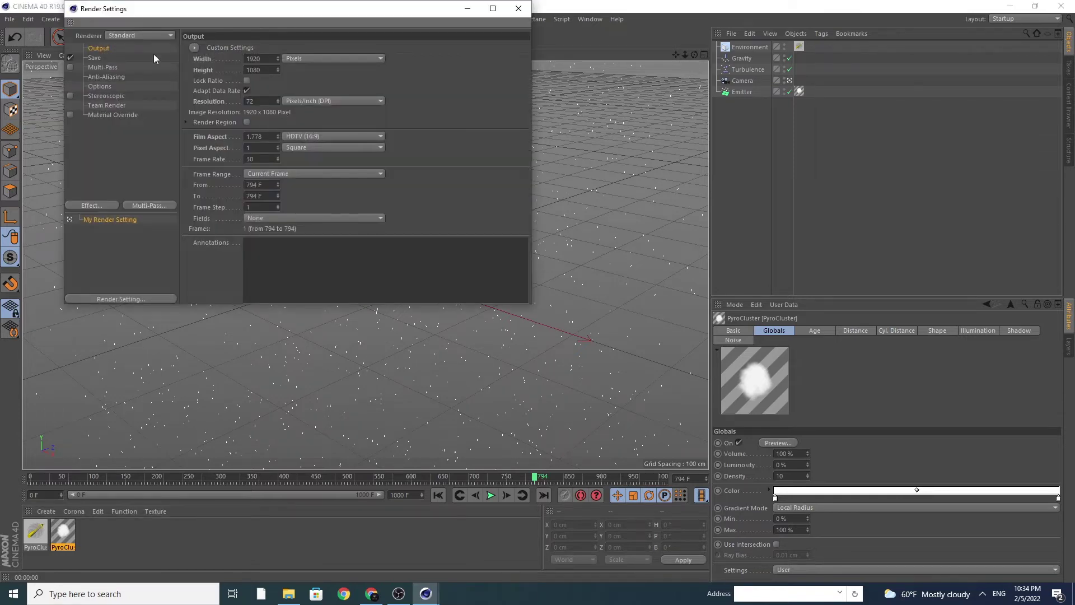
{"action": "left_click", "coordinate": [276, 173]}
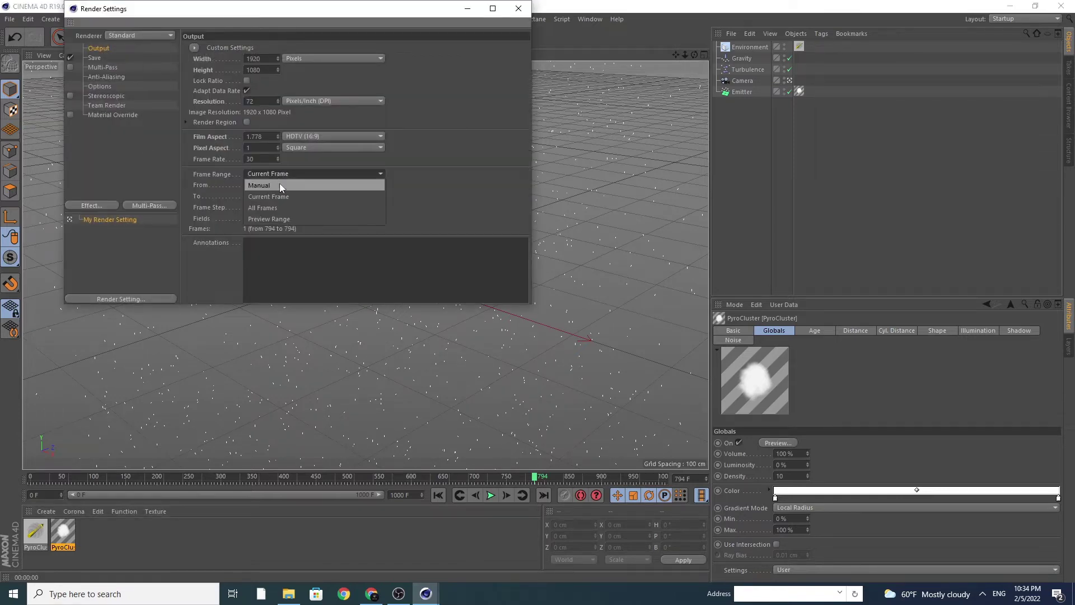
{"action": "left_click", "coordinate": [283, 209]}
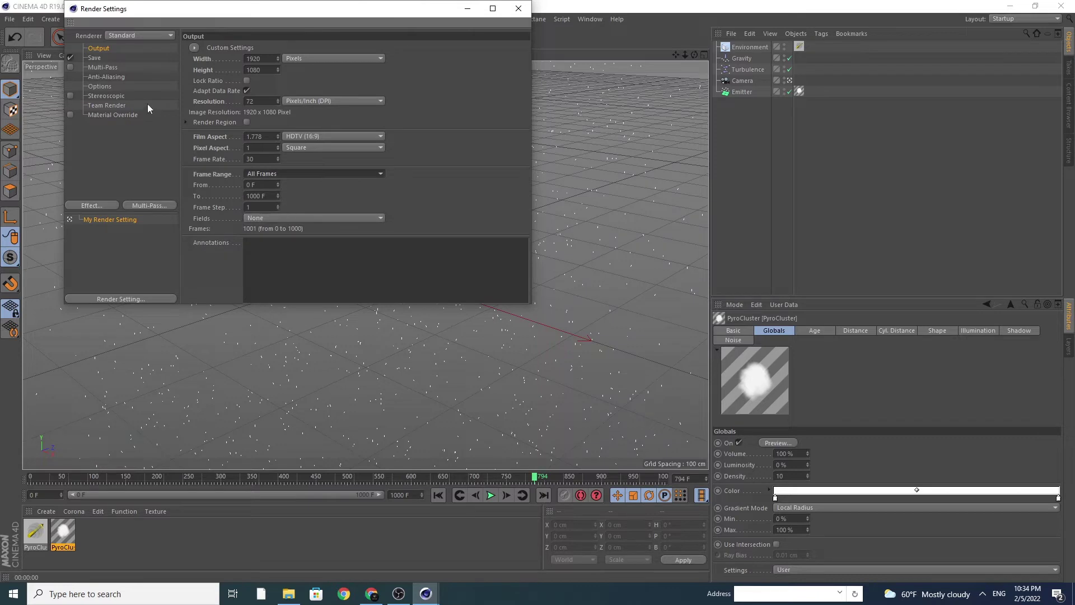
- Set the rendered image format to PNG and enable the alpha channel
{"action": "left_click", "coordinate": [94, 58]}
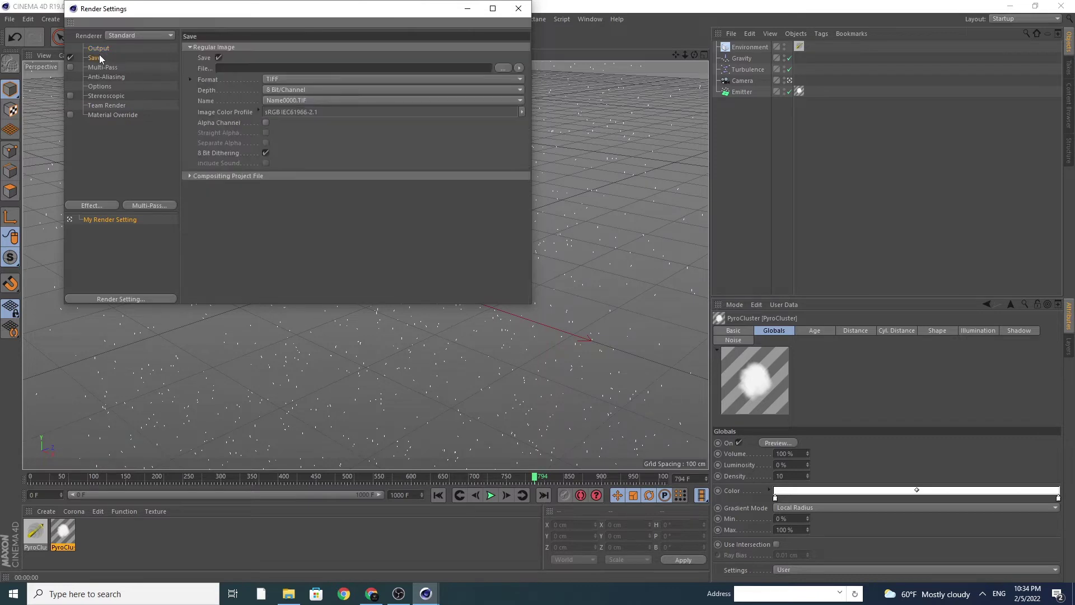
{"action": "left_click", "coordinate": [314, 81]}
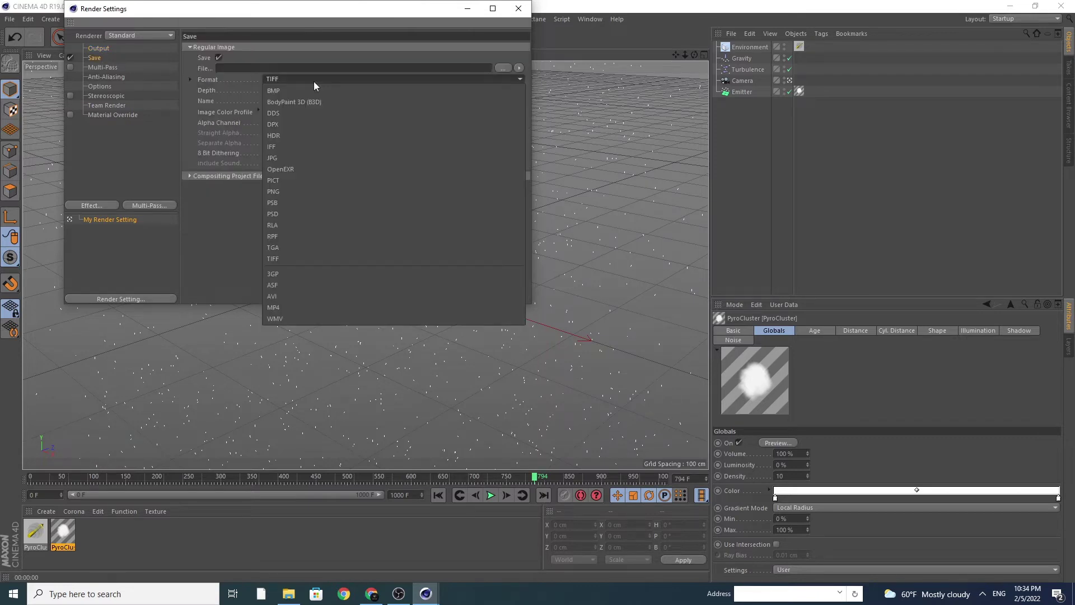
{"action": "left_click", "coordinate": [314, 192]}
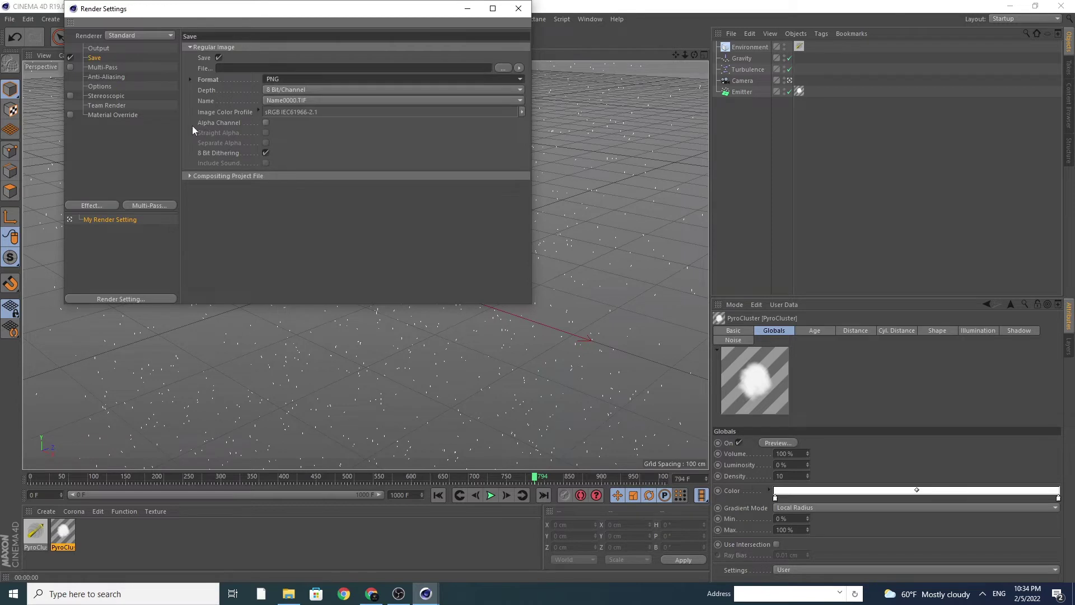
{"action": "left_click", "coordinate": [266, 122]}
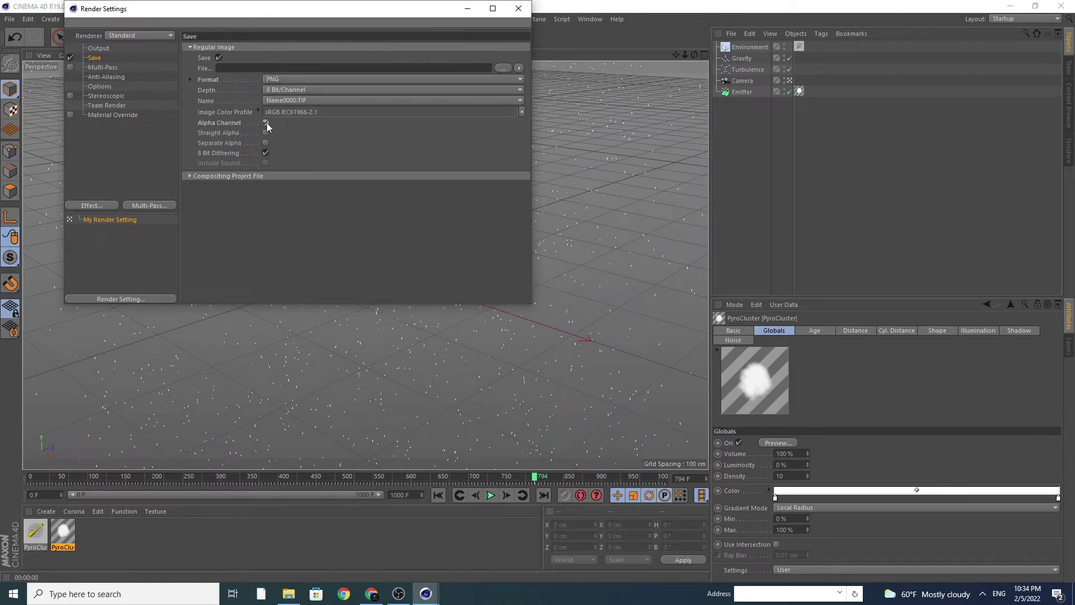
- Set the render's output file to Snow in the Youtube 2 folder on drive D and close the render settings
{"action": "left_click", "coordinate": [238, 69]}
{"action": "left_click", "coordinate": [502, 69]}
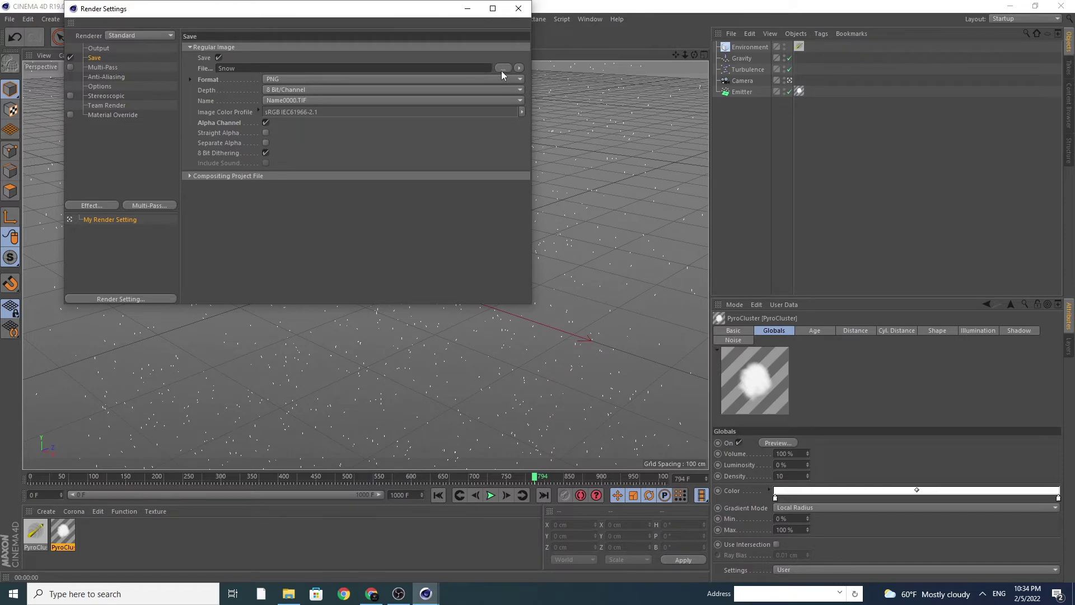
{"action": "left_click", "coordinate": [99, 254]}
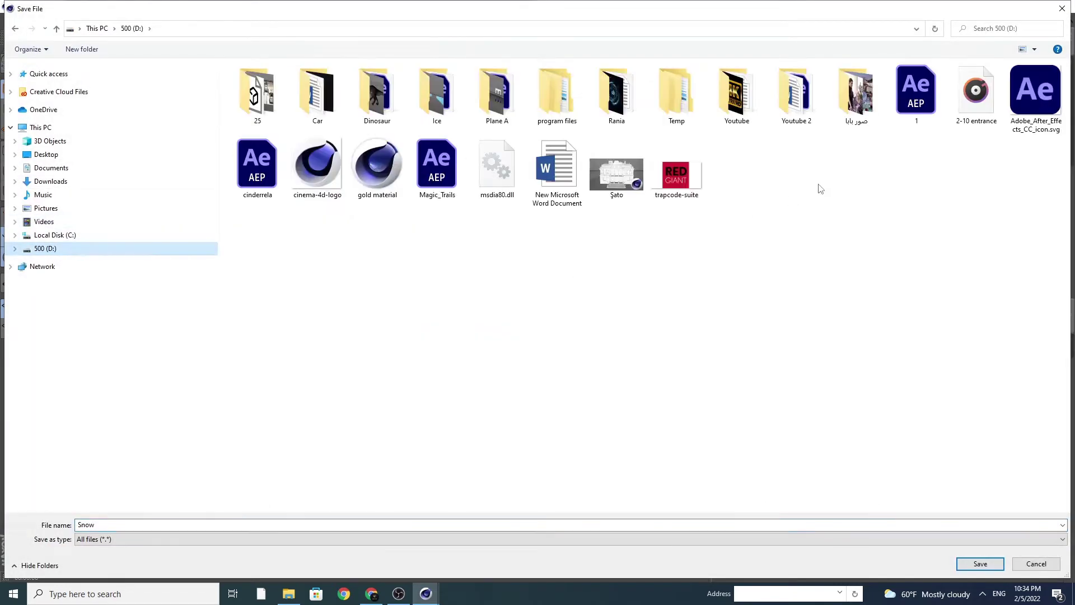
{"action": "double_click", "coordinate": [799, 124]}
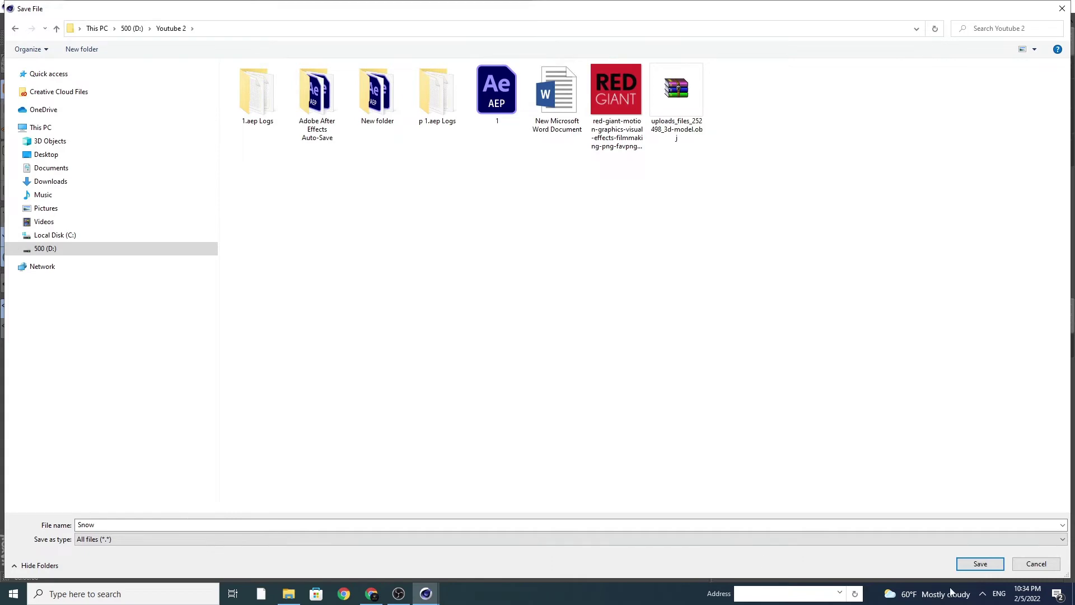
{"action": "left_click", "coordinate": [980, 563]}
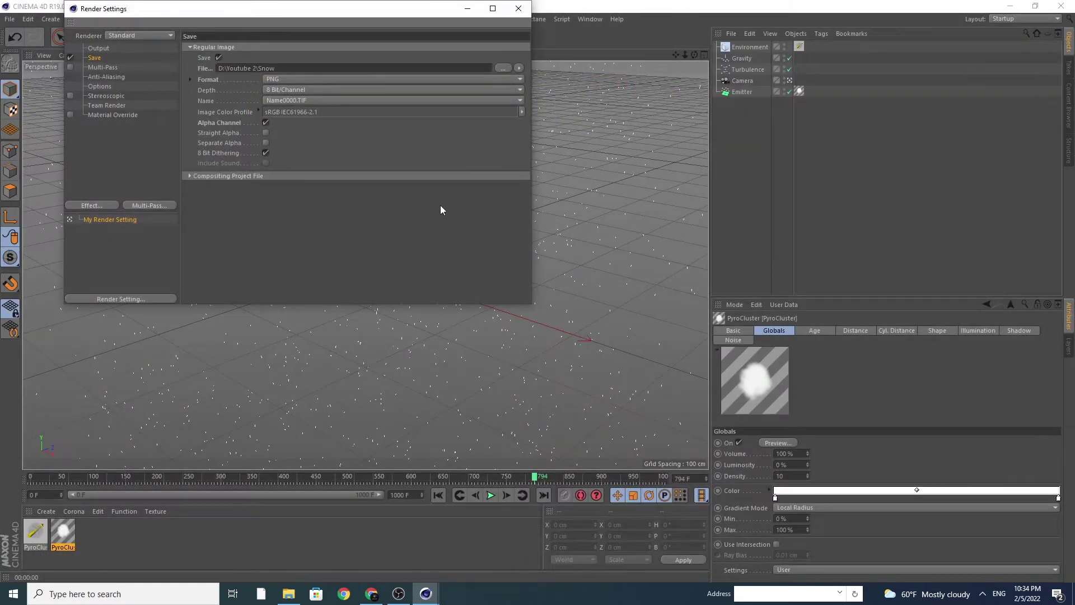
{"action": "left_click", "coordinate": [518, 9]}
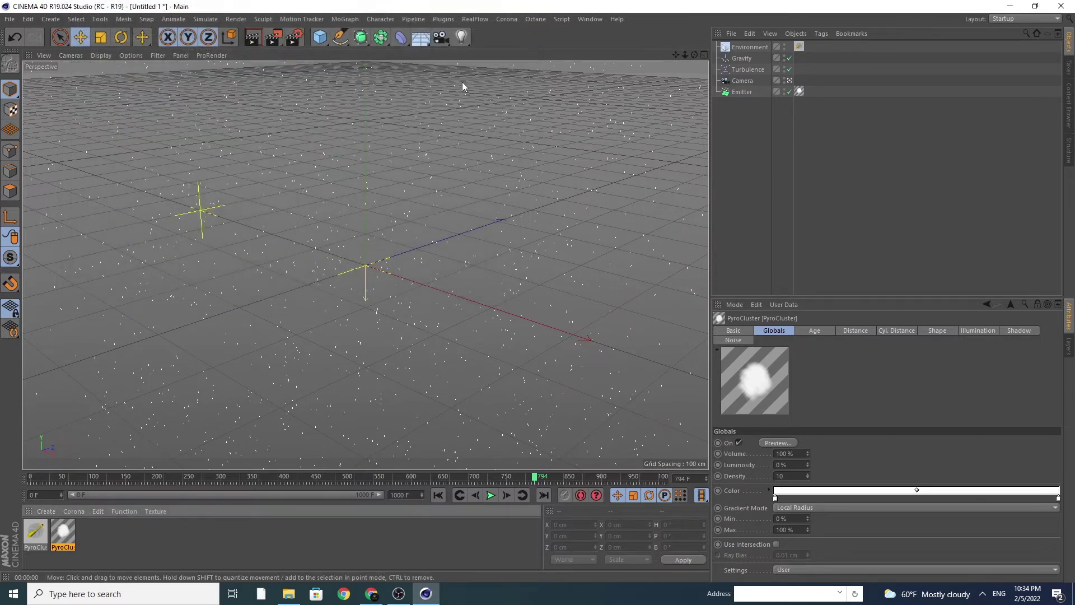
- Render the snow animation to the Picture Viewer and maximize the viewer window
{"action": "left_click", "coordinate": [274, 38]}
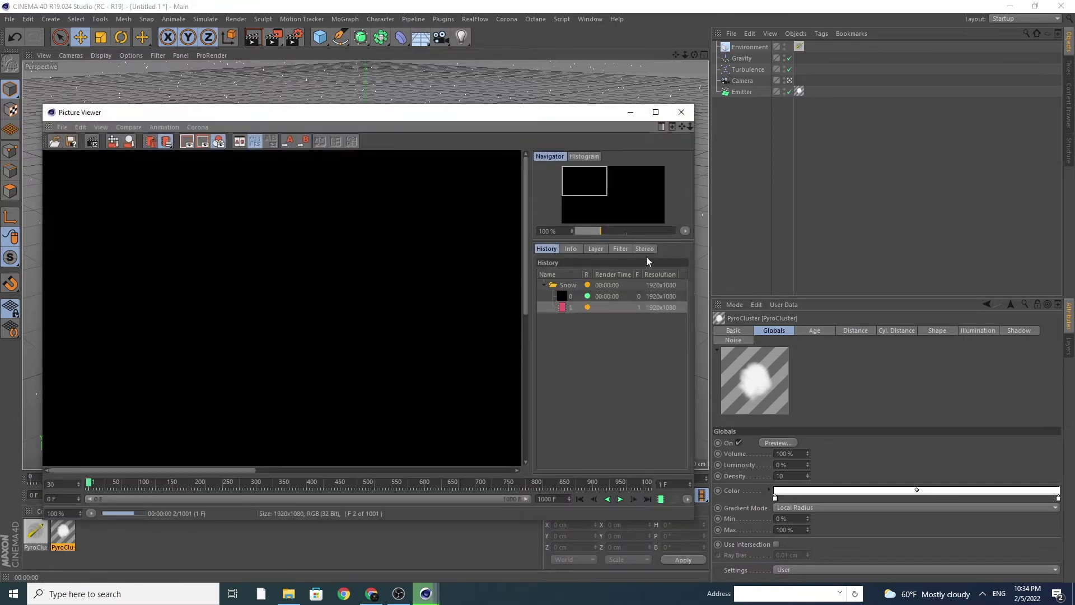
{"action": "left_click", "coordinate": [655, 112]}
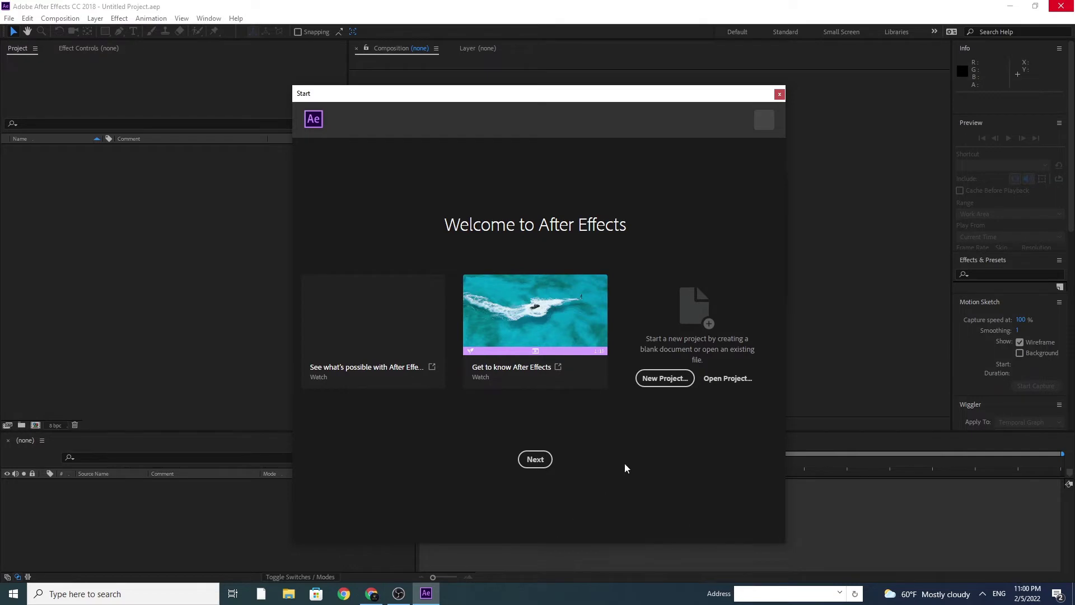
- In After Effects, start a new project and create a 1920 x 1080 composition at 30 fps lasting 20 seconds
{"action": "left_click", "coordinate": [663, 381]}
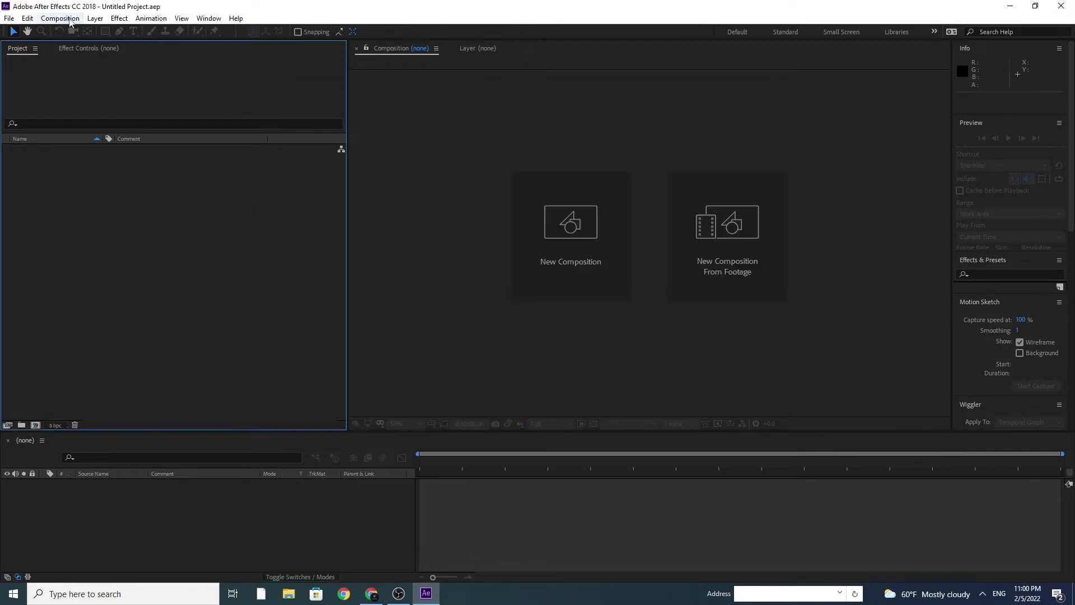
{"action": "left_click", "coordinate": [59, 18]}
{"action": "left_click", "coordinate": [72, 30]}
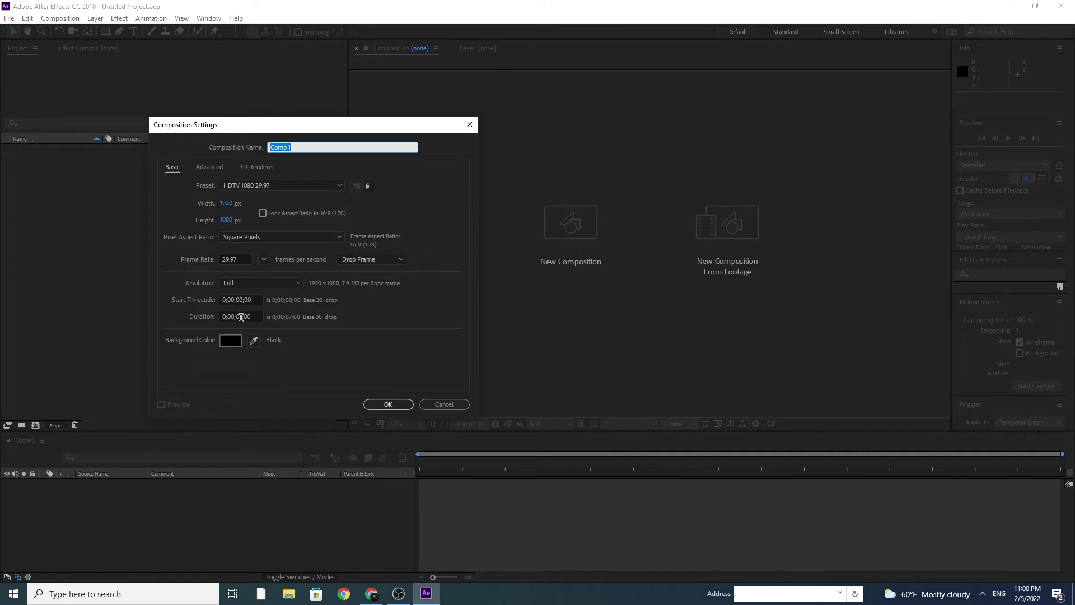
{"action": "left_click", "coordinate": [241, 318]}
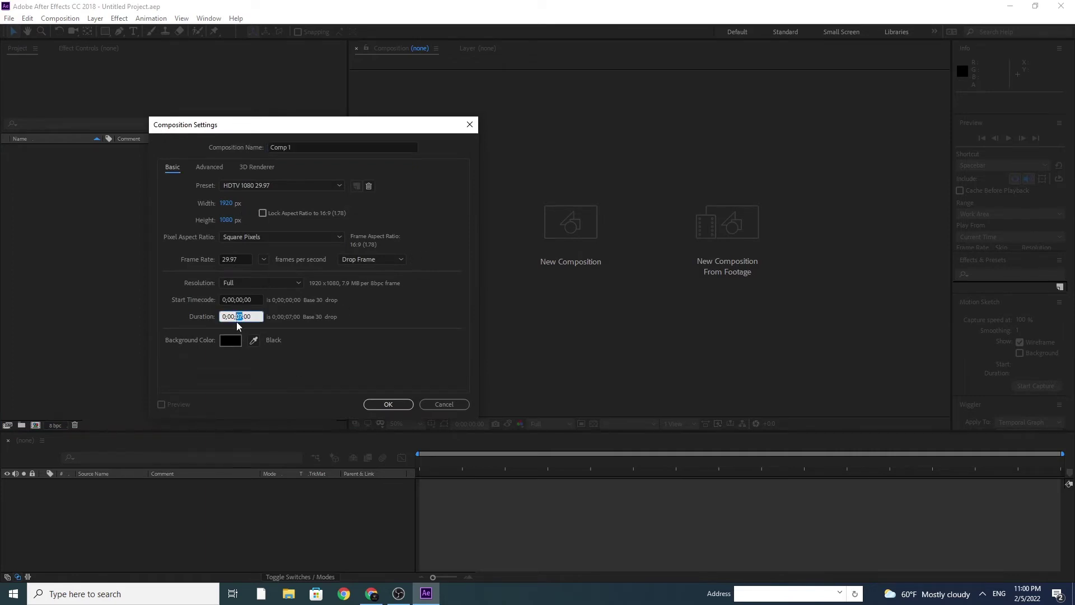
{"action": "left_click", "coordinate": [418, 367]}
{"action": "left_click", "coordinate": [238, 259]}
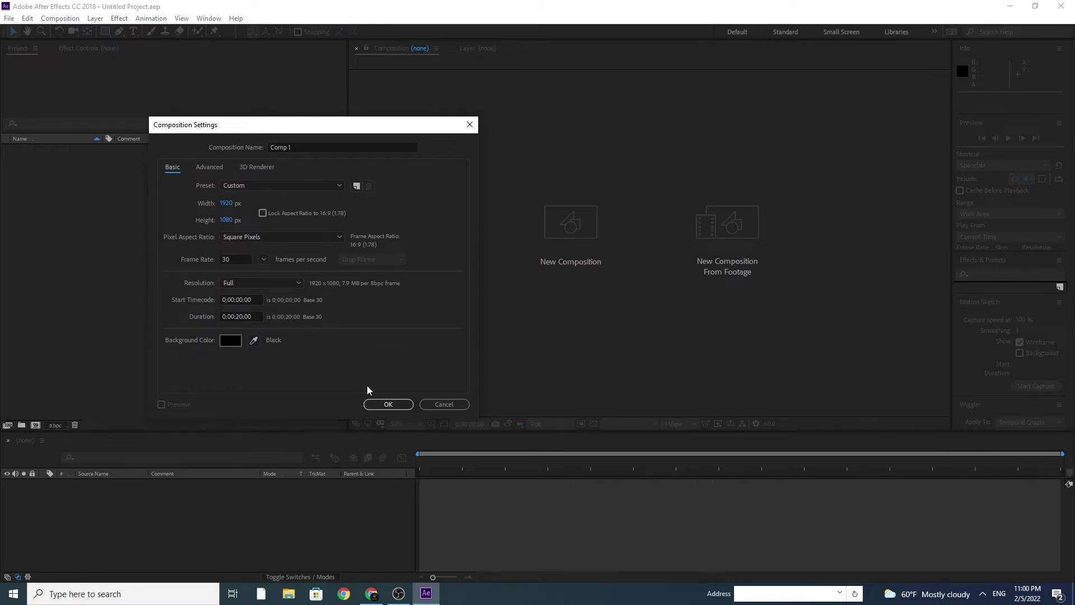
{"action": "left_click", "coordinate": [388, 404]}
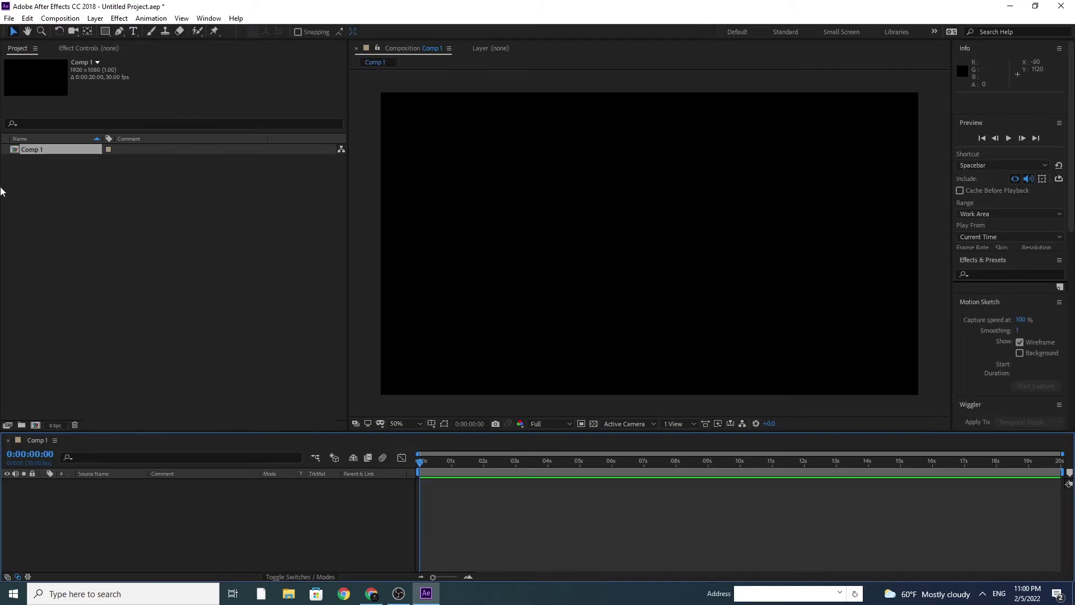
- Import the rendered snow frames starting at Snow0000 from the Youtube 2 folder as a PNG sequence
{"action": "left_click", "coordinate": [9, 18]}
{"action": "mouse_move", "coordinate": [162, 177]}
{"action": "left_click", "coordinate": [208, 178]}
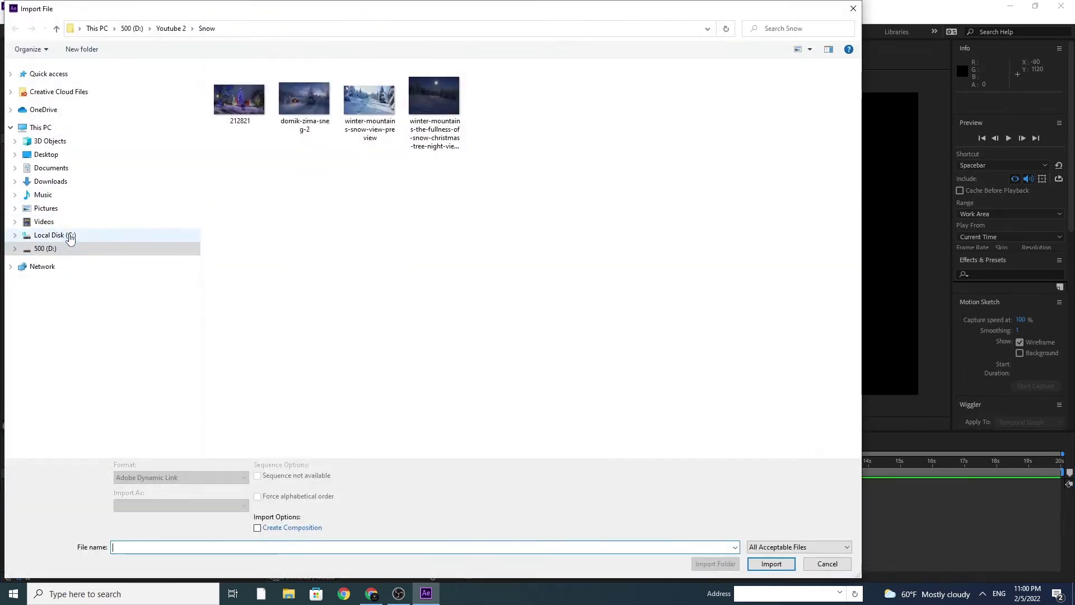
{"action": "left_click", "coordinate": [171, 28]}
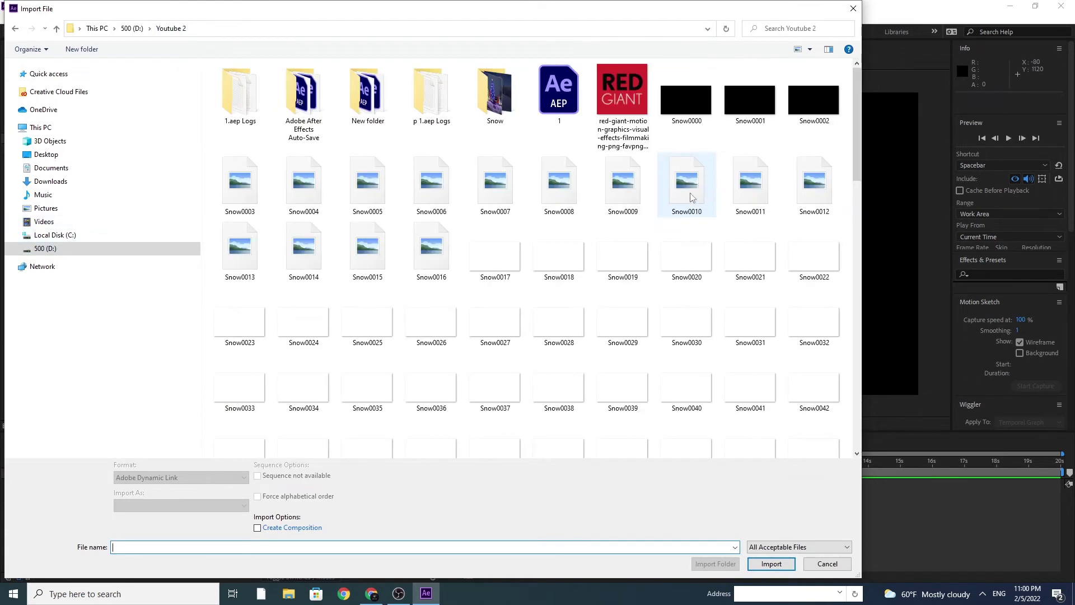
{"action": "left_click", "coordinate": [705, 98]}
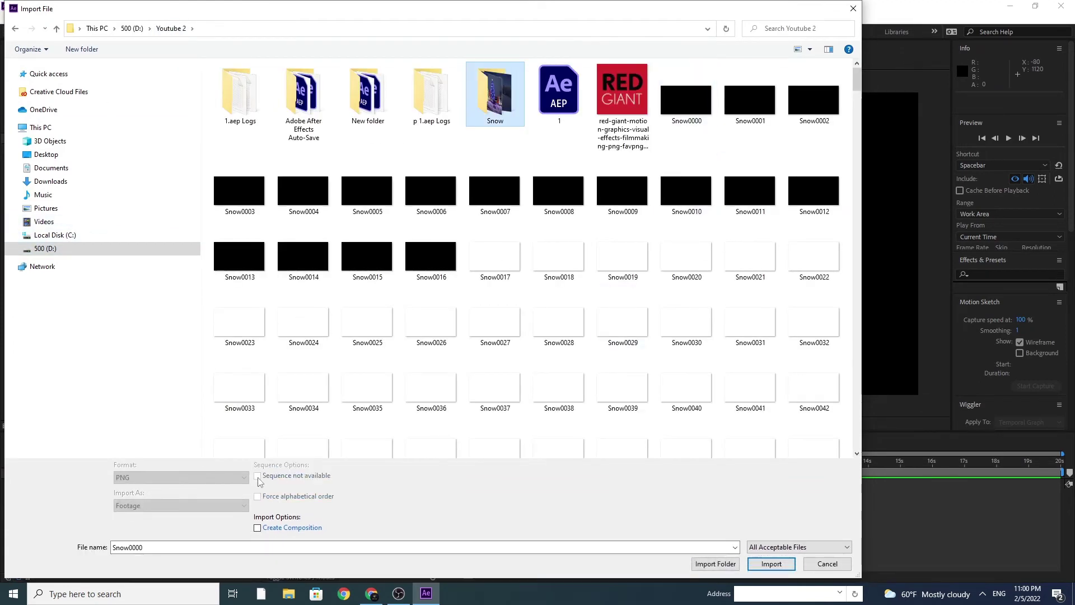
{"action": "left_click", "coordinate": [693, 107]}
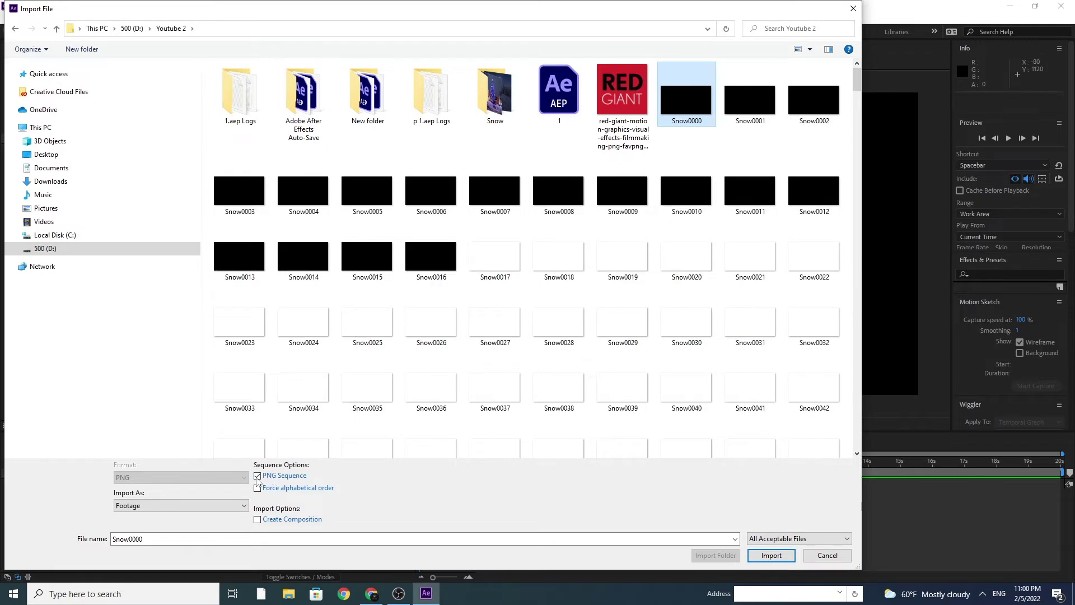
{"action": "left_click", "coordinate": [788, 557]}
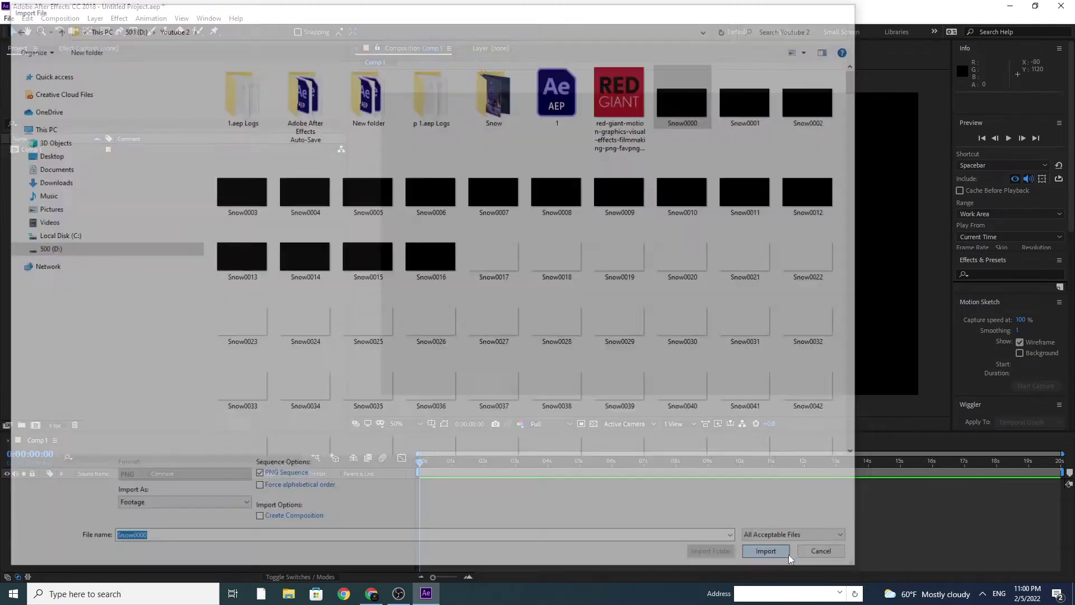
- Add the snow sequence to Comp 1 and move the current time to 0:00:11:07
{"action": "left_click_drag", "start_coordinate": [34, 162], "coordinate": [123, 507]}
{"action": "left_click", "coordinate": [453, 464]}
{"action": "left_click_drag", "start_coordinate": [454, 464], "coordinate": [781, 451]}
- Check the snow against the transparency grid, turn the grid off, and scrub to 0:00:14:19
{"action": "left_click", "coordinate": [596, 427]}
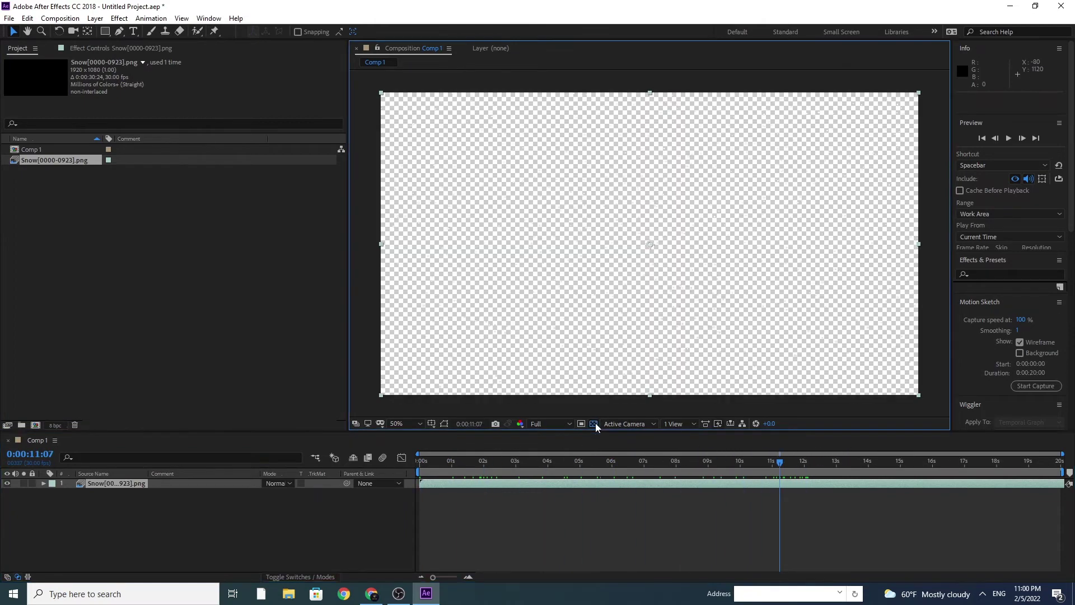
{"action": "left_click", "coordinate": [596, 427]}
{"action": "left_click", "coordinate": [596, 427]}
{"action": "left_click", "coordinate": [595, 427]}
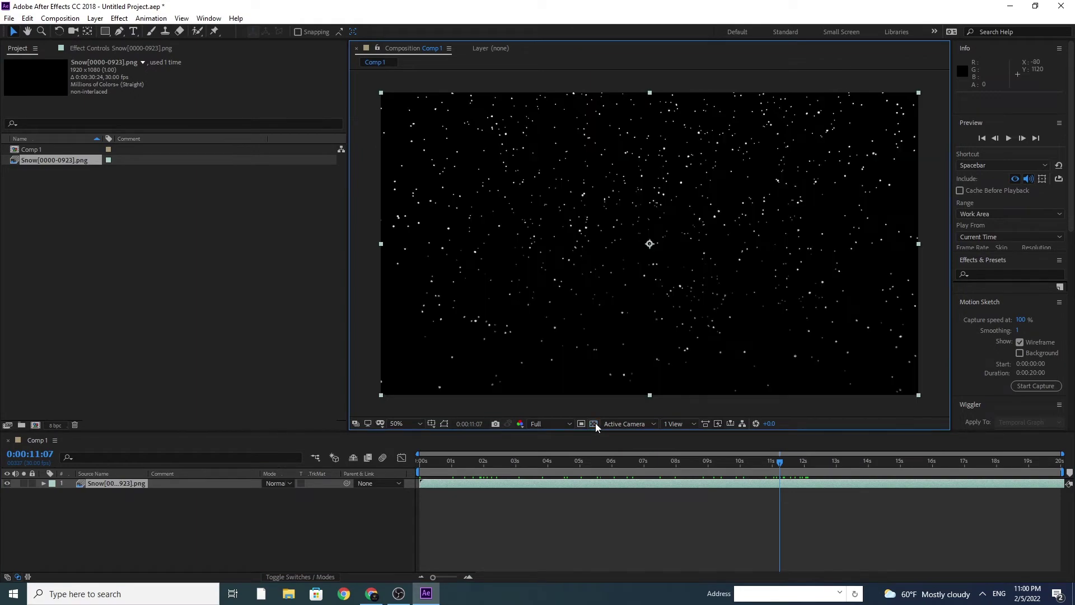
{"action": "left_click_drag", "start_coordinate": [782, 462], "coordinate": [888, 461]}
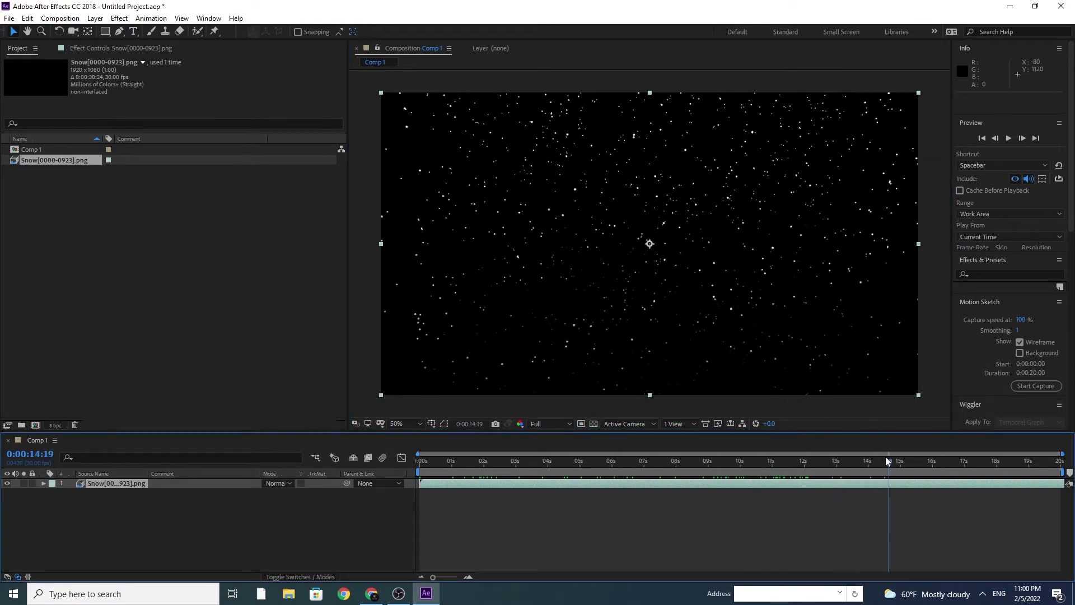
- Import the background image domik-zima-sneg-2 from the Snow folder
{"action": "left_click", "coordinate": [9, 18]}
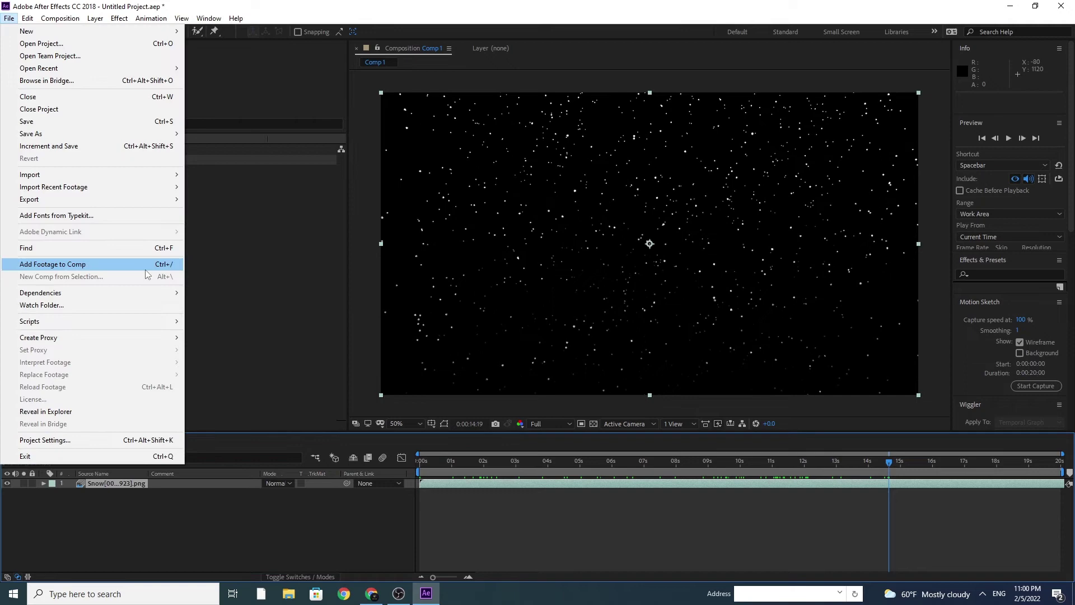
{"action": "left_click", "coordinate": [199, 176]}
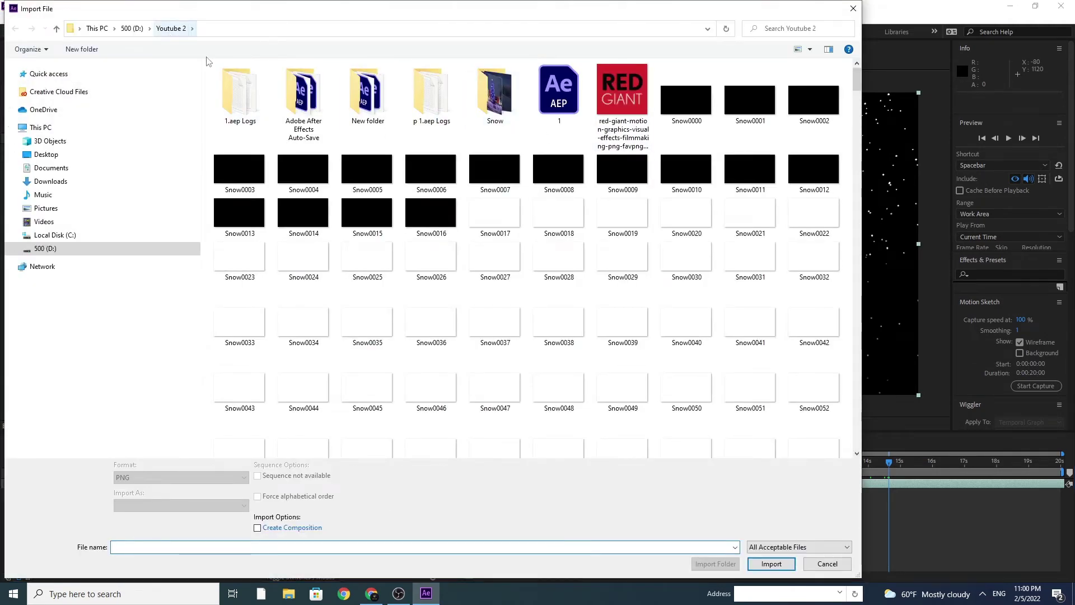
{"action": "double_click", "coordinate": [495, 92]}
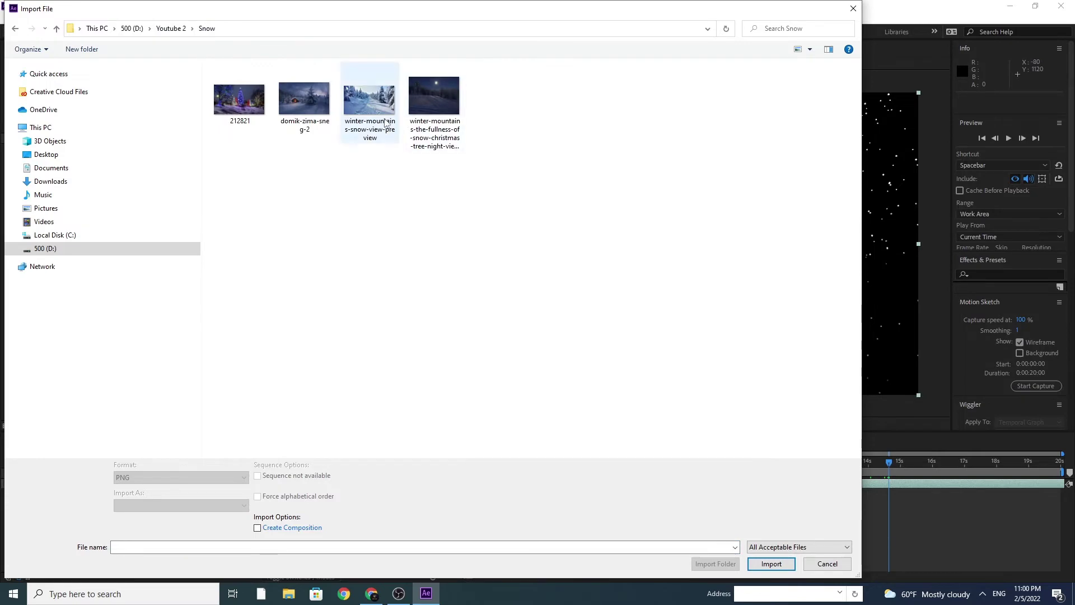
{"action": "double_click", "coordinate": [304, 98]}
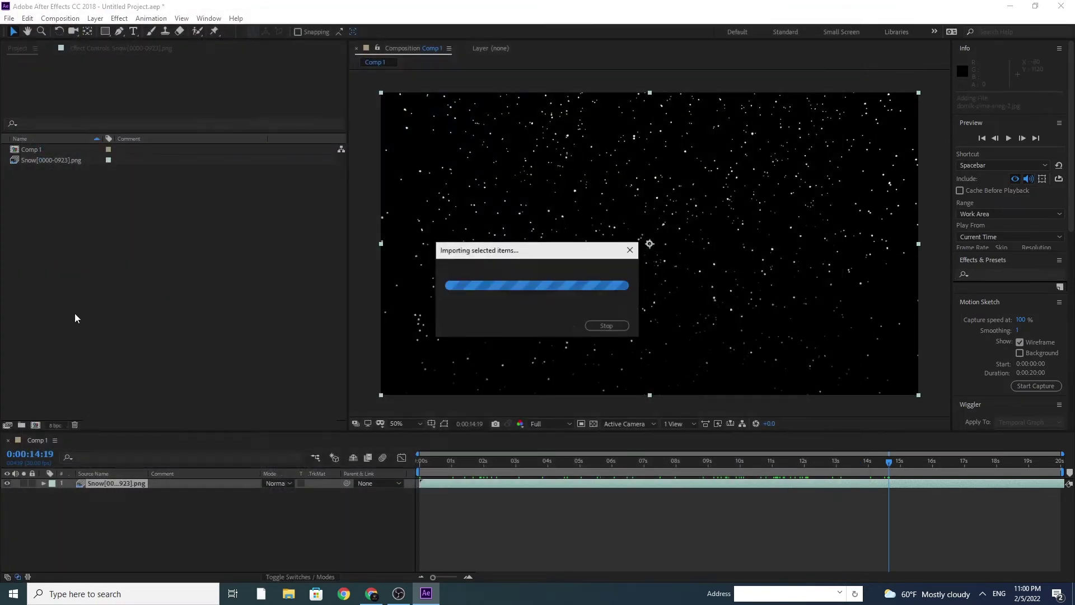
- Place the cabin image below the snow layer in Comp 1 and scale it to 150%
{"action": "left_click_drag", "start_coordinate": [39, 163], "coordinate": [110, 511]}
{"action": "key", "text": "s"}
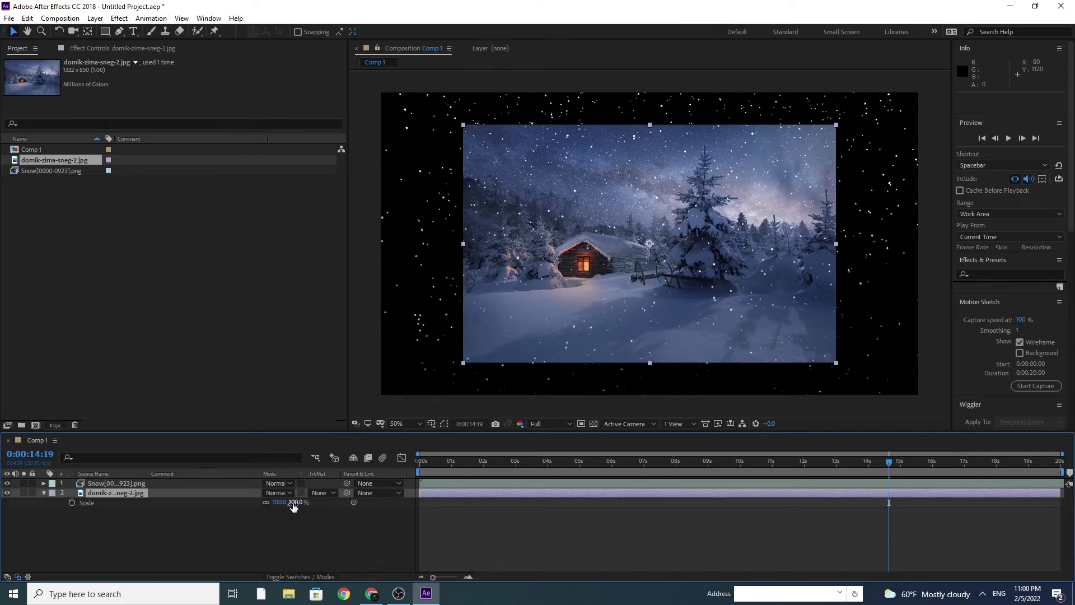
{"action": "left_click_drag", "start_coordinate": [294, 503], "coordinate": [316, 493]}
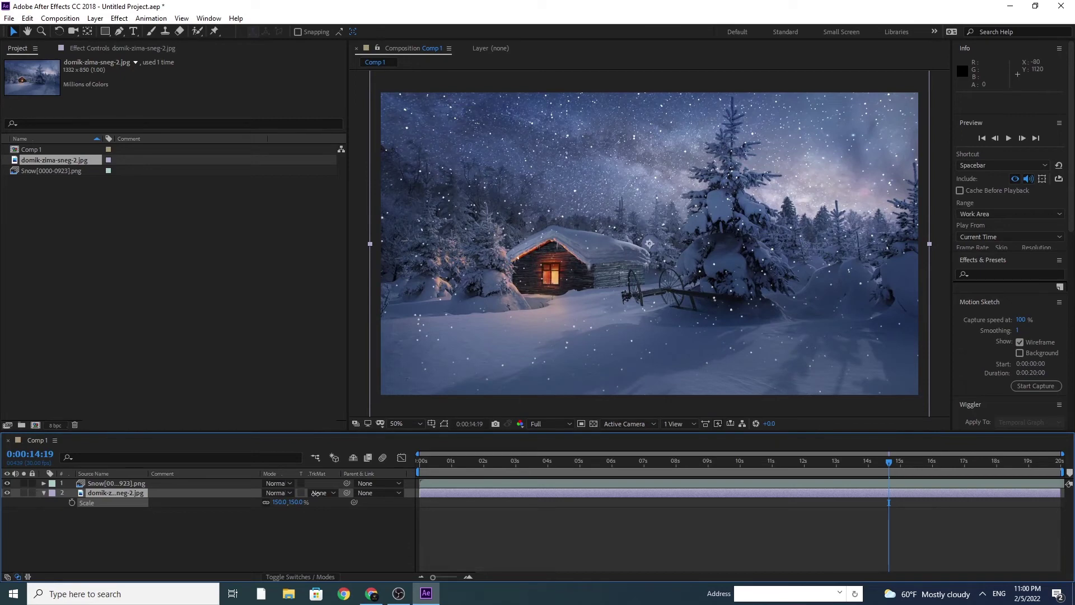
- Preview the snow falling over the cabin image from 0:00:06:03
{"action": "left_click_drag", "start_coordinate": [706, 466], "coordinate": [615, 470]}
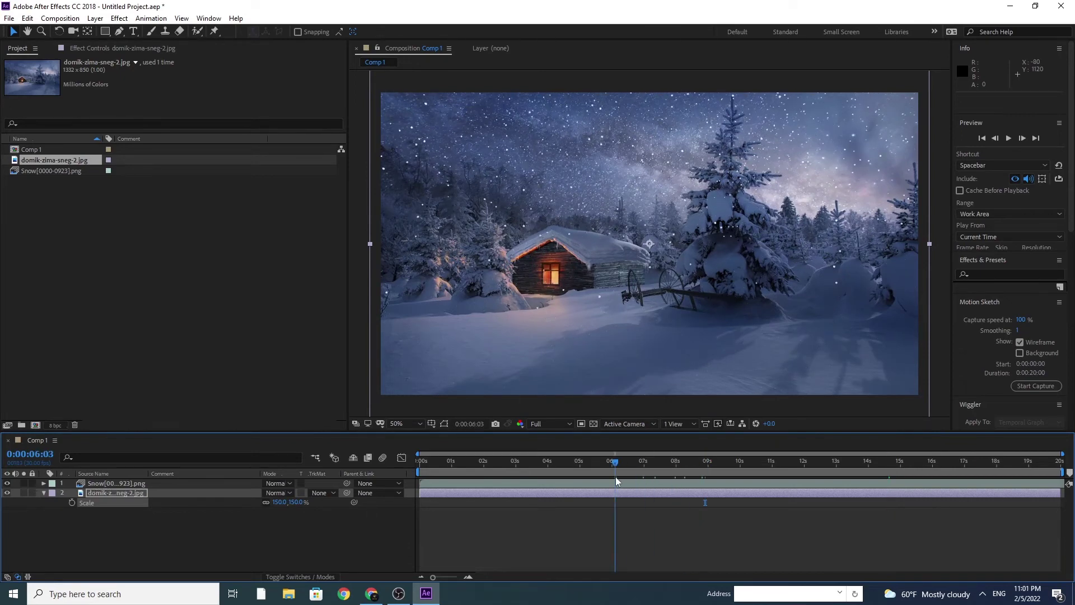
{"action": "key", "text": "space"}
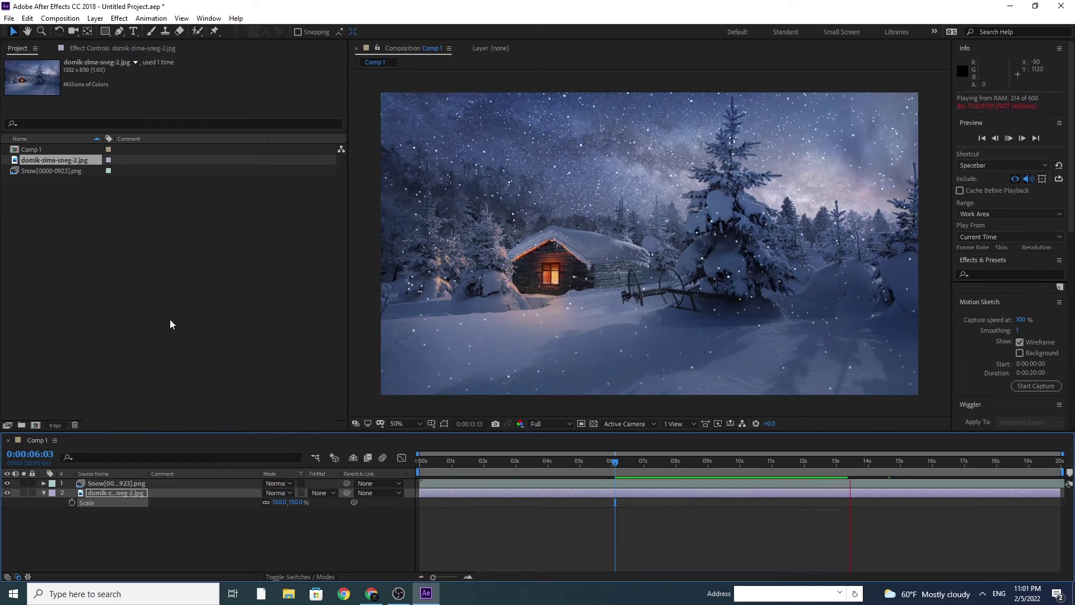
{"action": "key", "text": "space"}
- Create an adjustment layer and place it above the snow layer
{"action": "left_click", "coordinate": [95, 19]}
{"action": "mouse_move", "coordinate": [168, 31]}
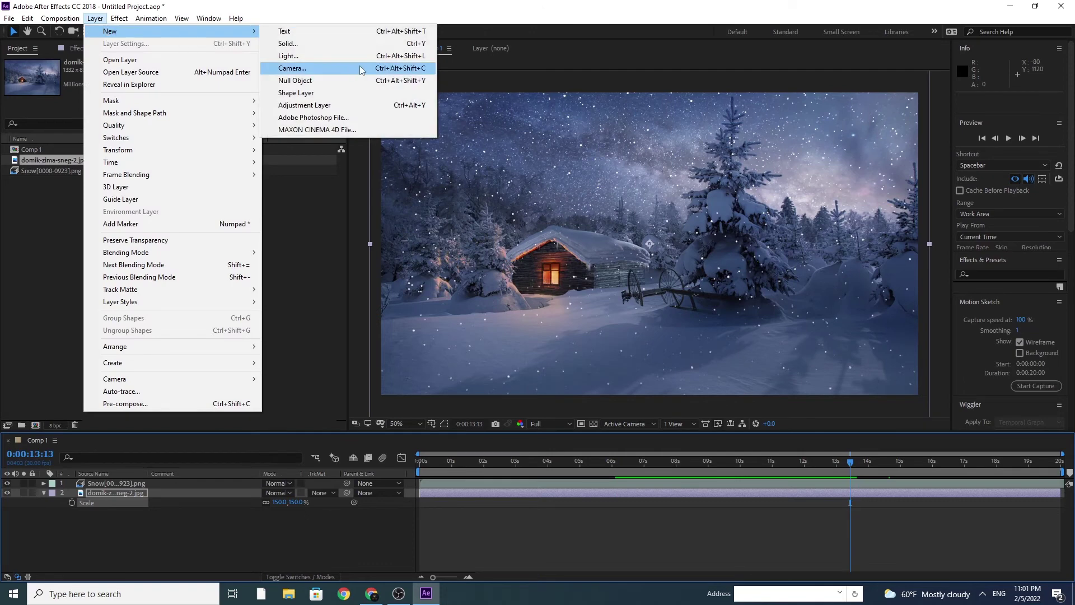
{"action": "left_click", "coordinate": [360, 106]}
{"action": "left_click_drag", "start_coordinate": [93, 494], "coordinate": [101, 485]}
- Try the Brightness & Contrast effect on the adjustment layer and undo it
{"action": "left_click", "coordinate": [119, 18]}
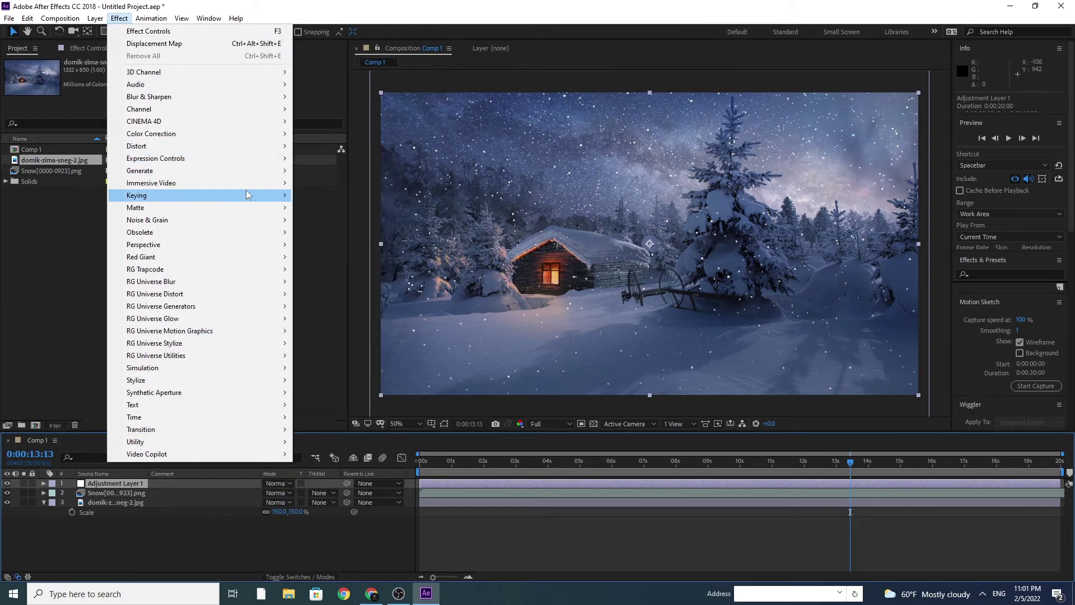
{"action": "mouse_move", "coordinate": [271, 137]}
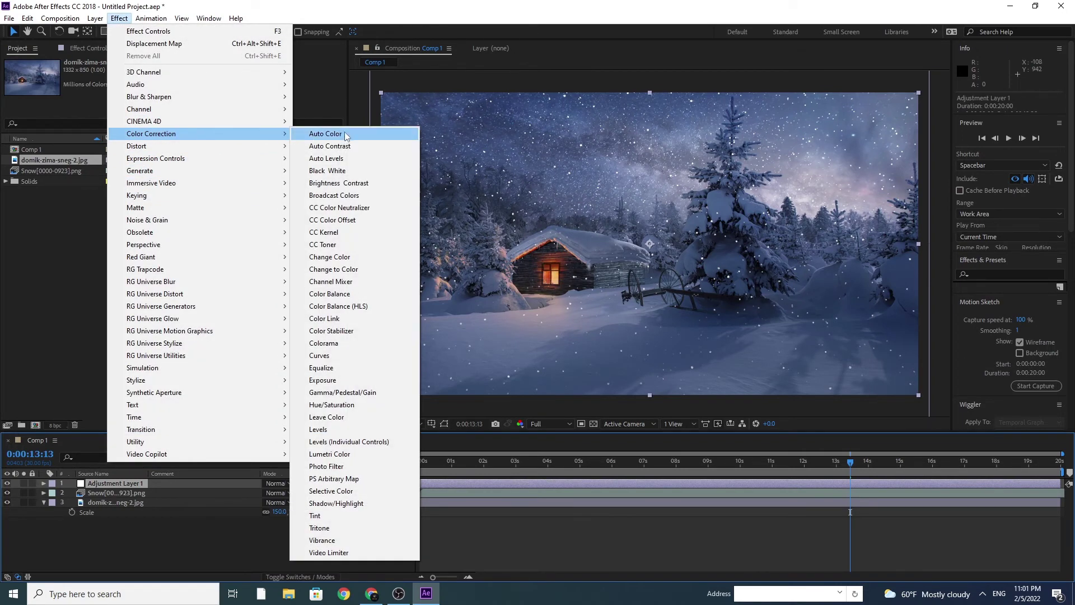
{"action": "left_click", "coordinate": [339, 182]}
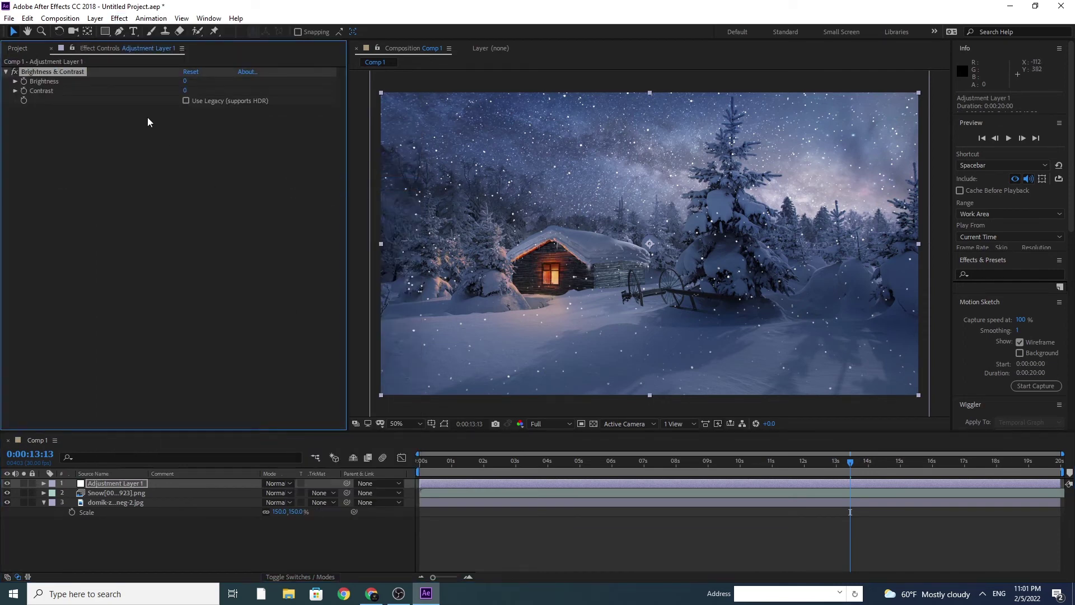
{"action": "key", "text": "ctrl+z"}
- Apply the Curves effect to the adjustment layer and shape the RGB curve into a gentle S with raised highlights and slightly lowered shadows
{"action": "left_click", "coordinate": [119, 18]}
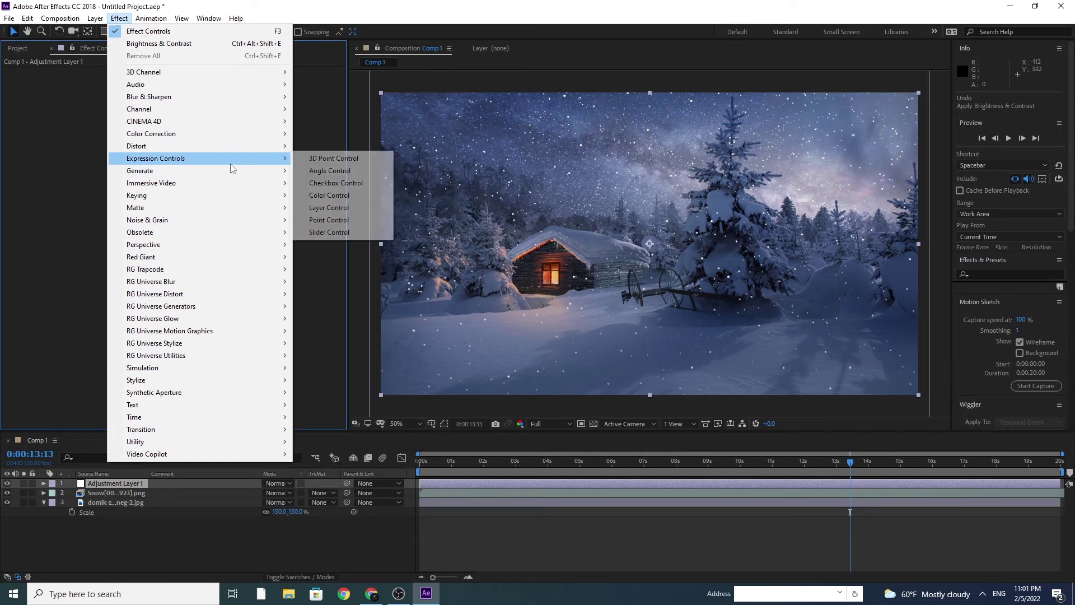
{"action": "mouse_move", "coordinate": [247, 133]}
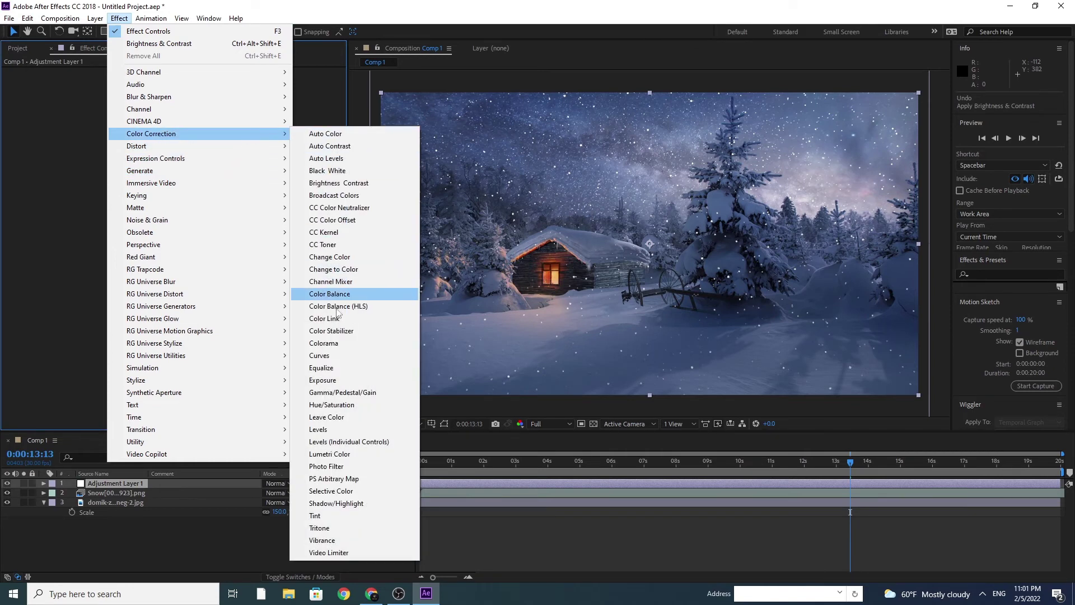
{"action": "left_click", "coordinate": [319, 355]}
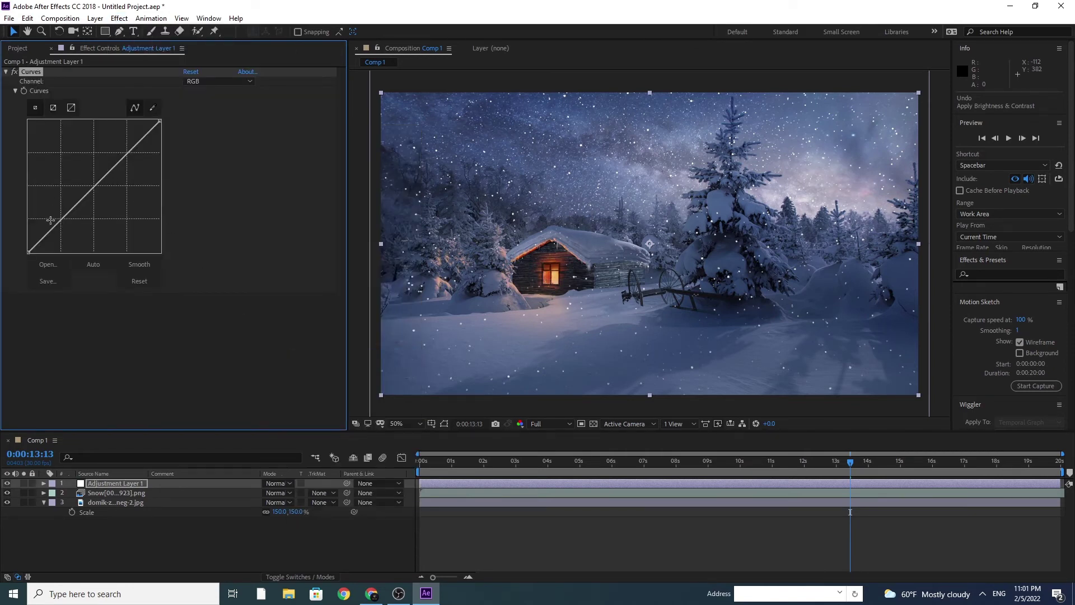
{"action": "left_click_drag", "start_coordinate": [69, 213], "coordinate": [72, 214]}
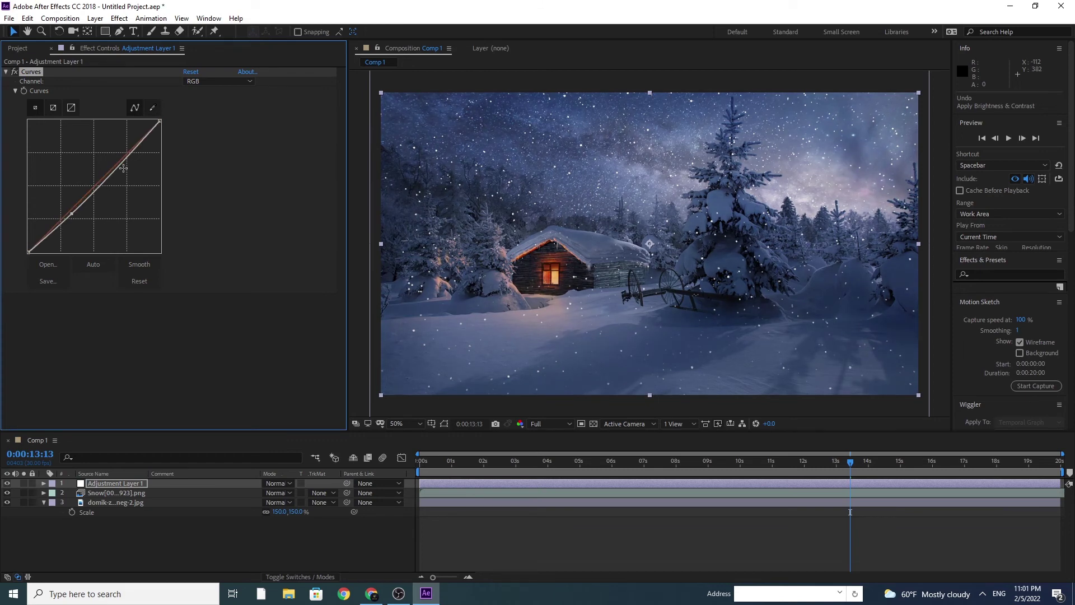
{"action": "left_click_drag", "start_coordinate": [127, 161], "coordinate": [116, 158]}
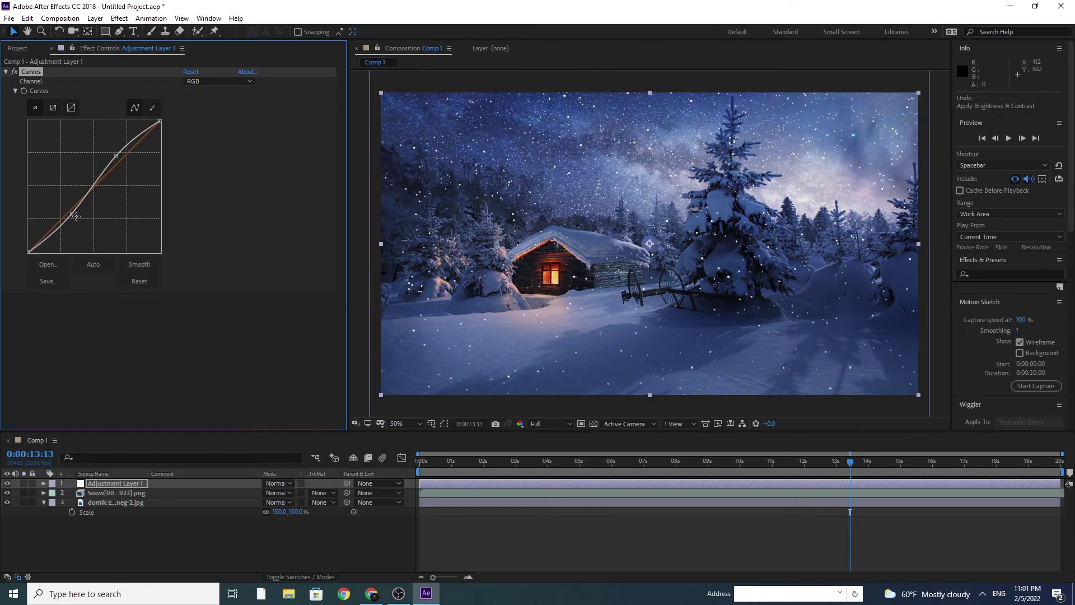
{"action": "left_click_drag", "start_coordinate": [73, 213], "coordinate": [60, 226]}
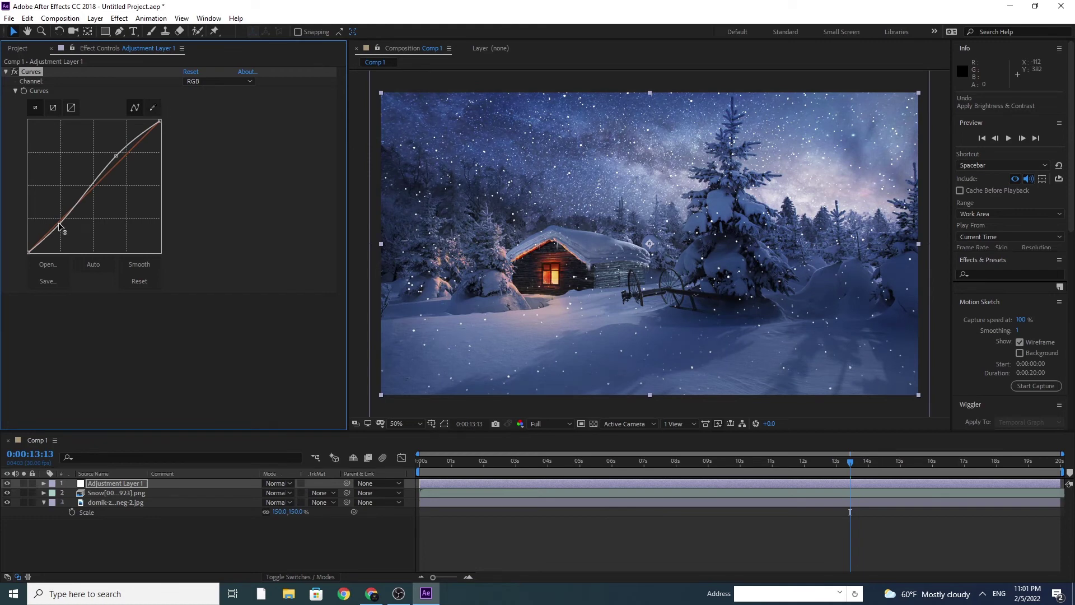
- Preview the color-corrected snow scene from 0:00:07:15
{"action": "left_click", "coordinate": [660, 462]}
{"action": "key", "text": "space"}
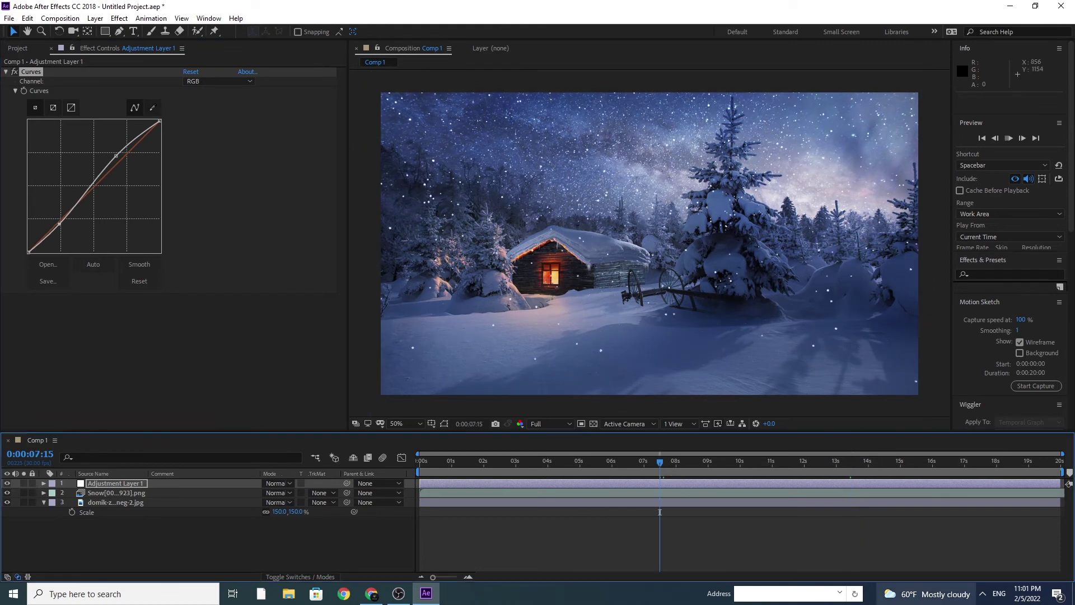